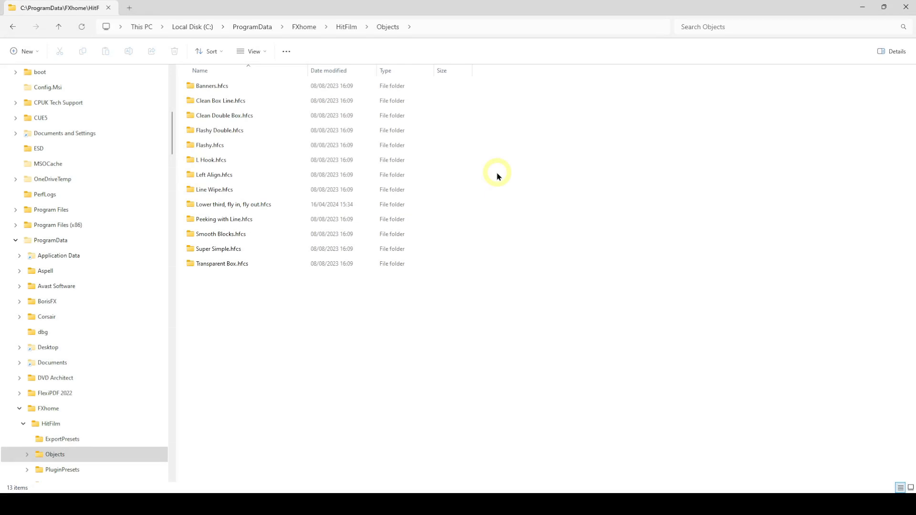
# Check in the folder view's display options that hidden items are shown
pyautogui.click(252, 52)
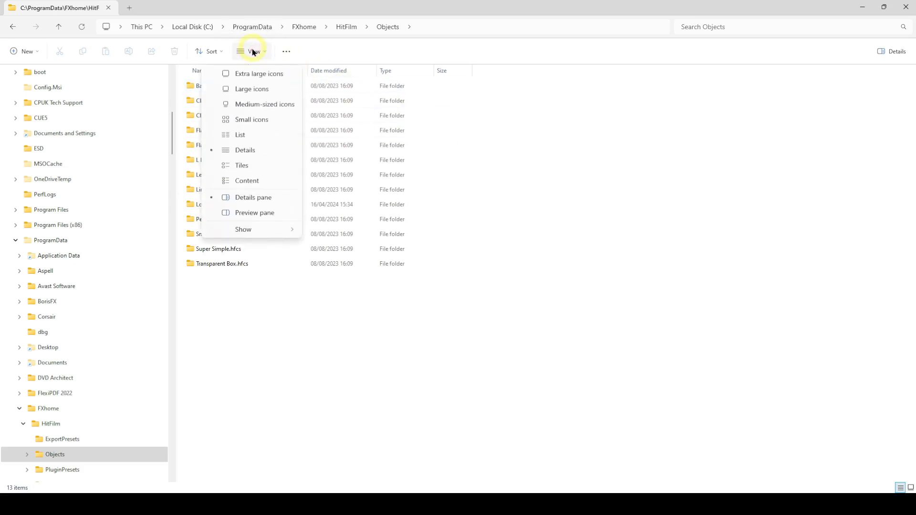
pyautogui.moveTo(264, 231)
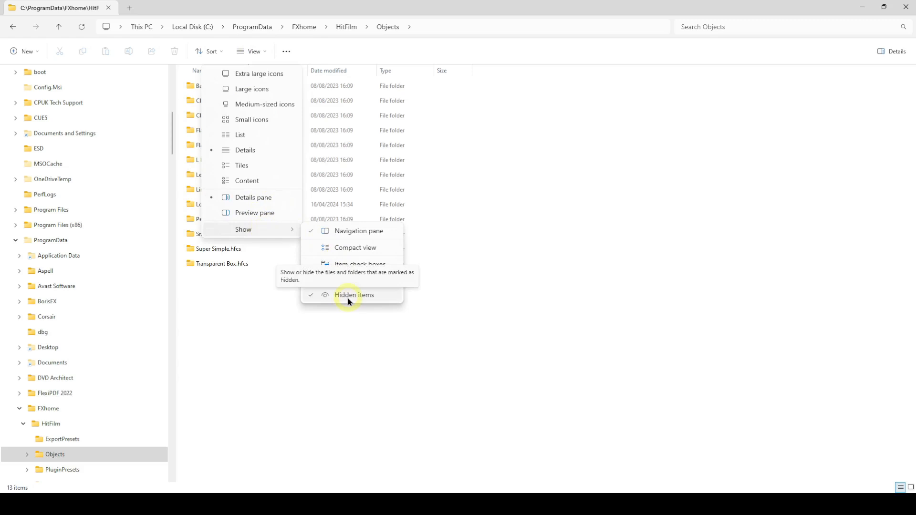
pyautogui.click(486, 228)
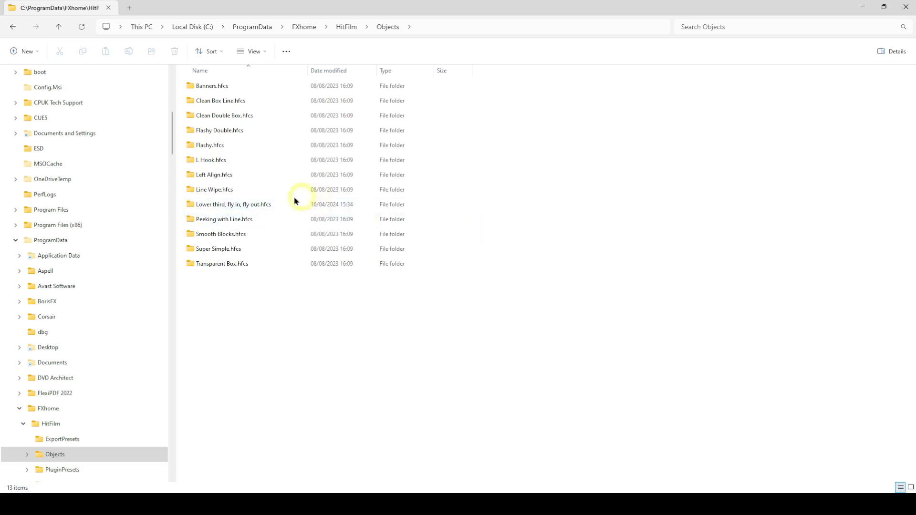
# In the "Lower third, fly in, fly out.hfcs" folder, rename the HitFilm composite file to "01 Lower third, fly in, fly out.hfcs"
pyautogui.click(272, 205)
pyautogui.doubleClick(272, 205)
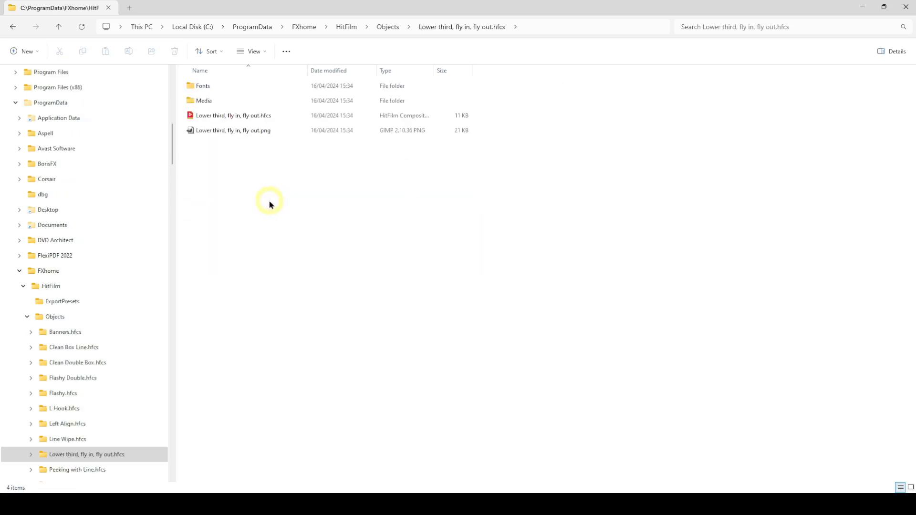
pyautogui.click(205, 120)
pyautogui.click(198, 117)
pyautogui.click(196, 116)
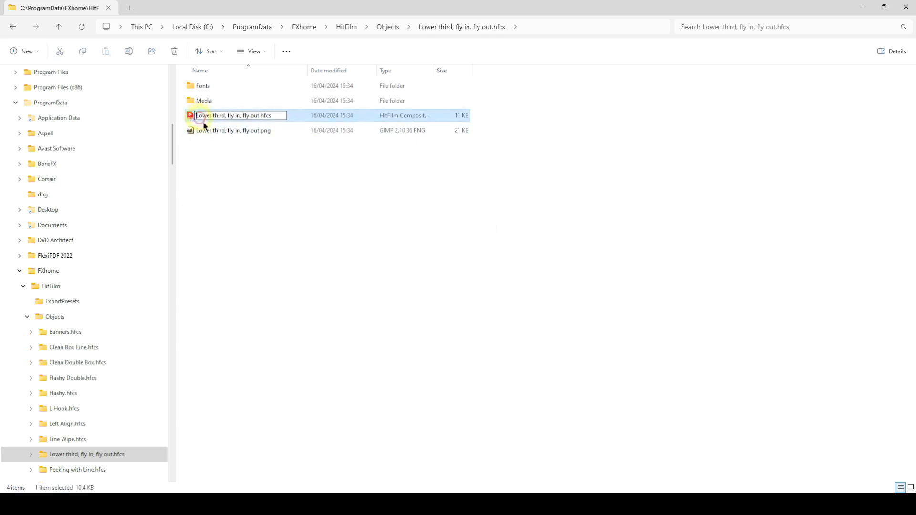
pyautogui.write('0')
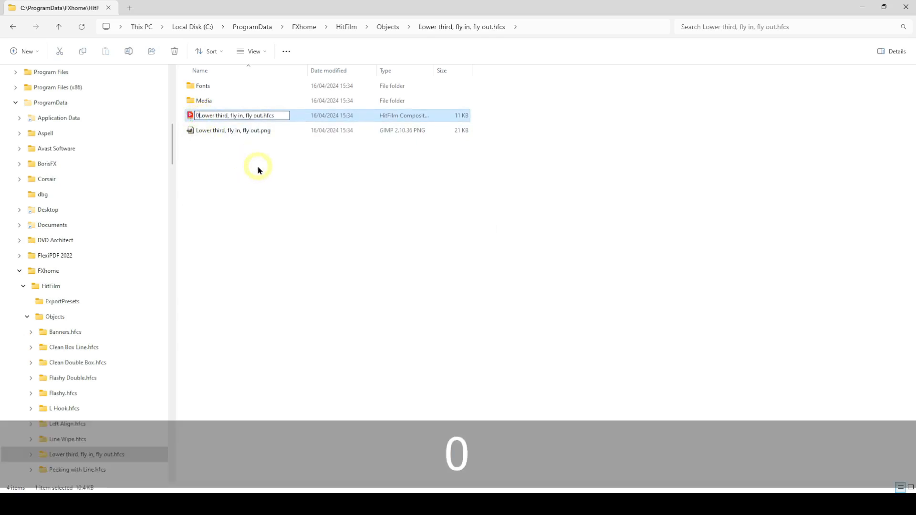
pyautogui.write('1')
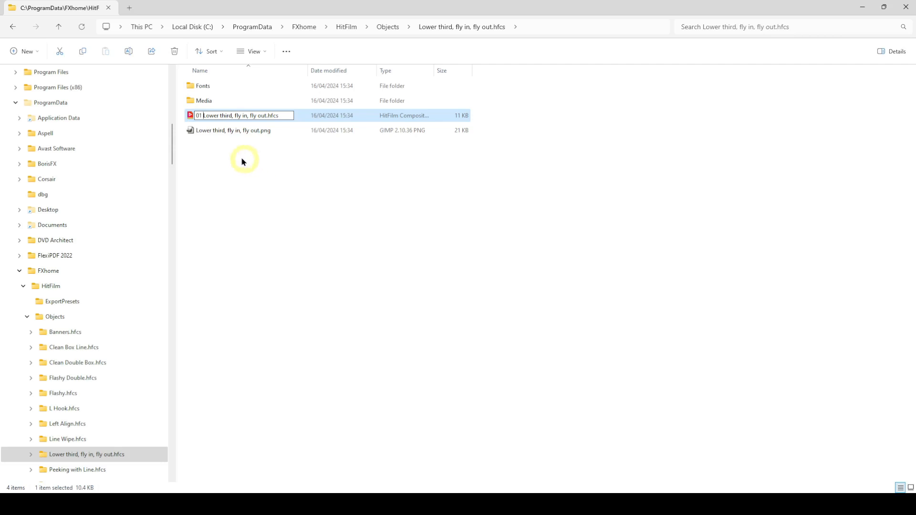
# Rename the matching PNG thumbnail to "01 Lower third, fly in, fly out.png"
pyautogui.click(198, 132)
pyautogui.click(197, 132)
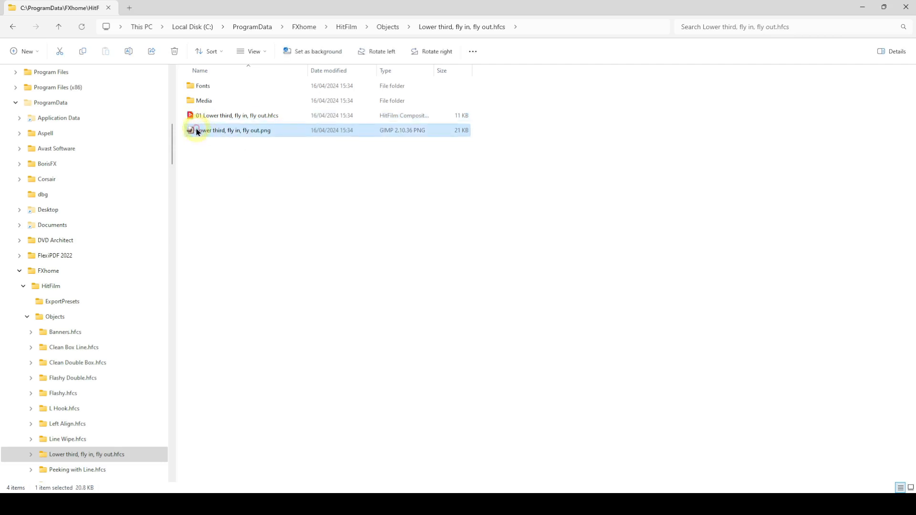
pyautogui.click(197, 131)
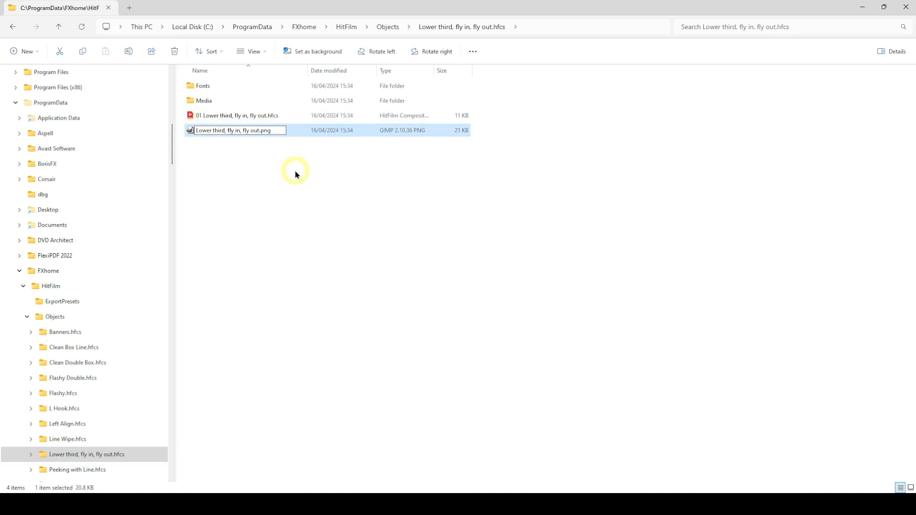
pyautogui.write('01')
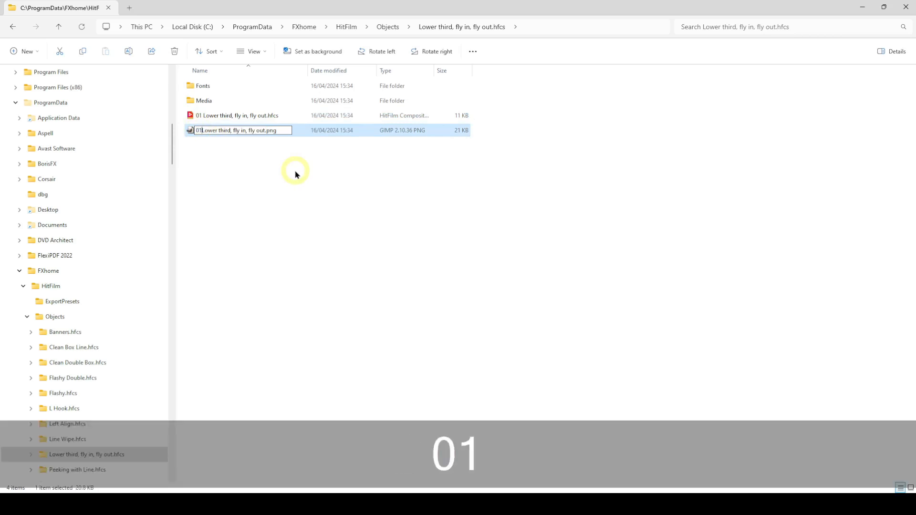
pyautogui.press('Return')
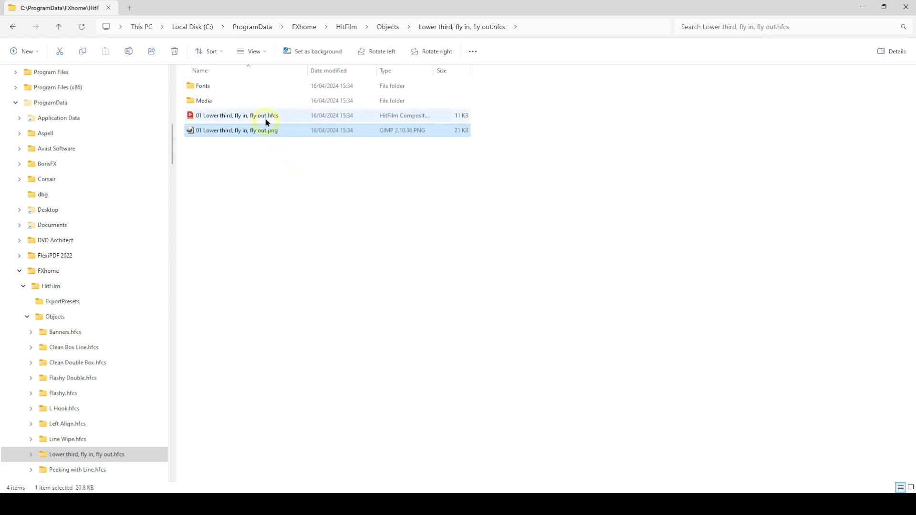
# Return to the Objects folder and rename the template's folder to "01 Lower third, fly in, fly out.hfcs"
pyautogui.click(386, 28)
pyautogui.click(200, 205)
pyautogui.click(196, 203)
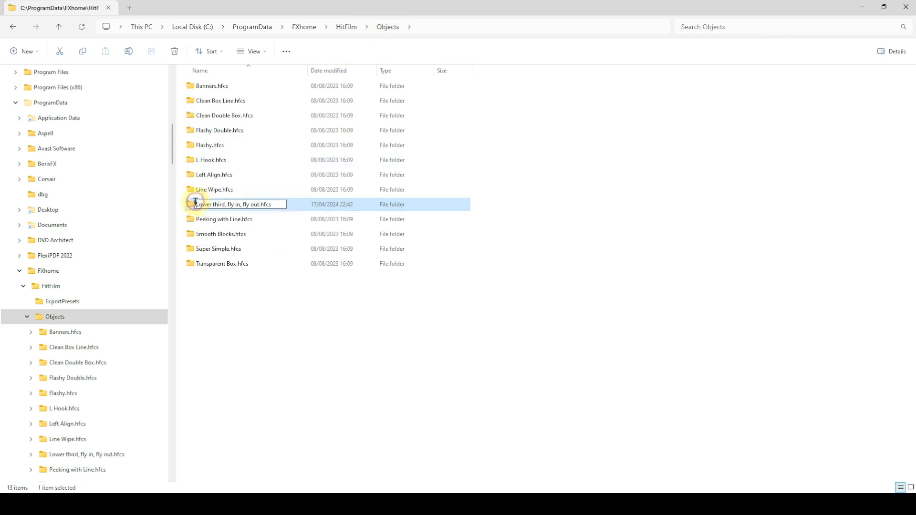
pyautogui.write('0')
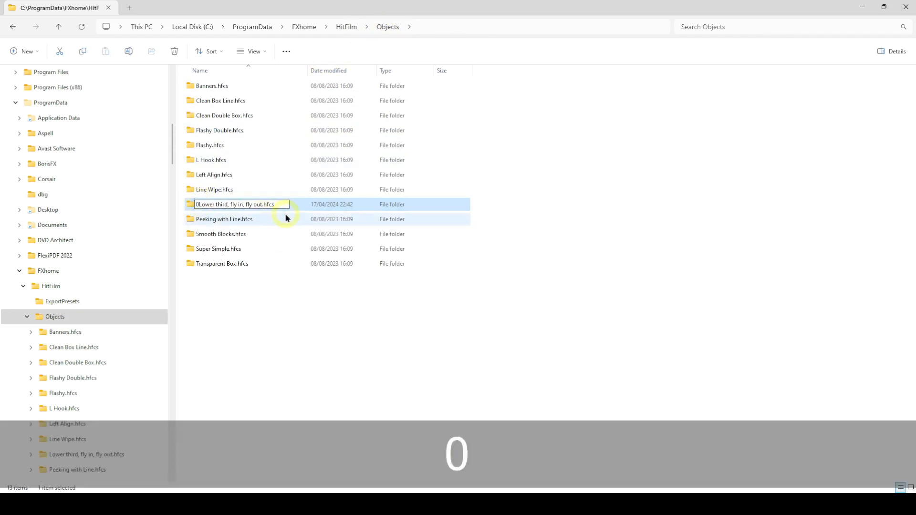
pyautogui.write('1')
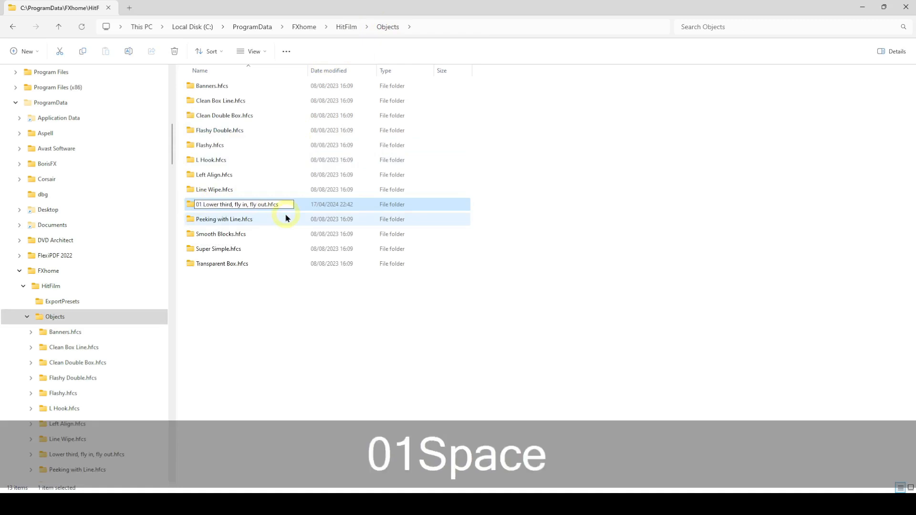
pyautogui.click(265, 295)
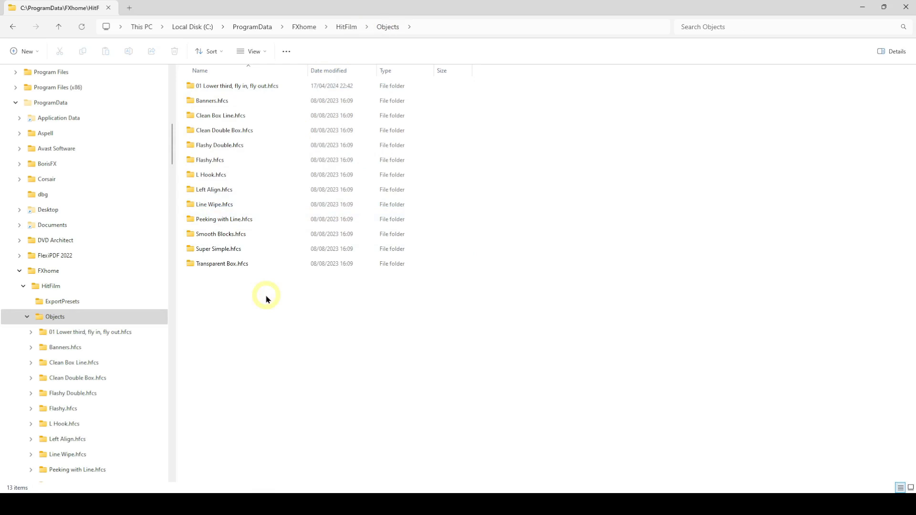
# Close the file browser, switch to HitFilm and reopen the installed templates list to refresh its order
pyautogui.click(905, 7)
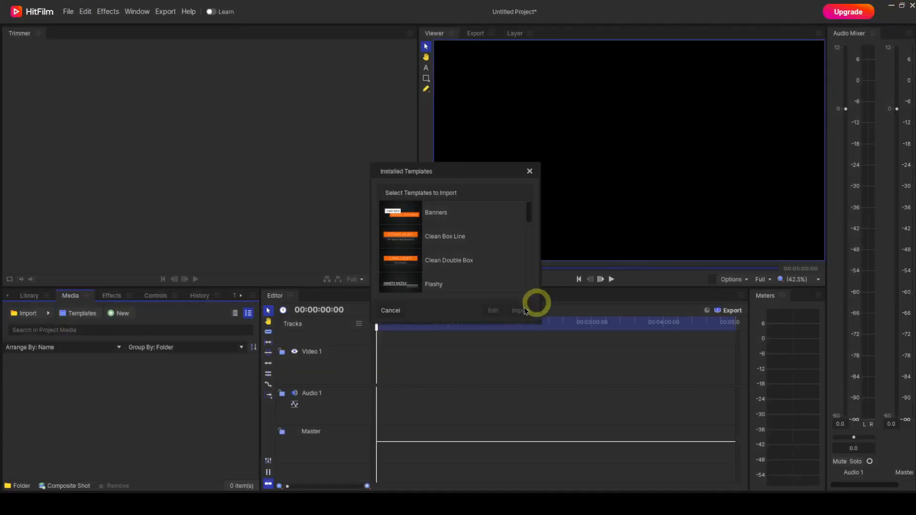
pyautogui.click(530, 171)
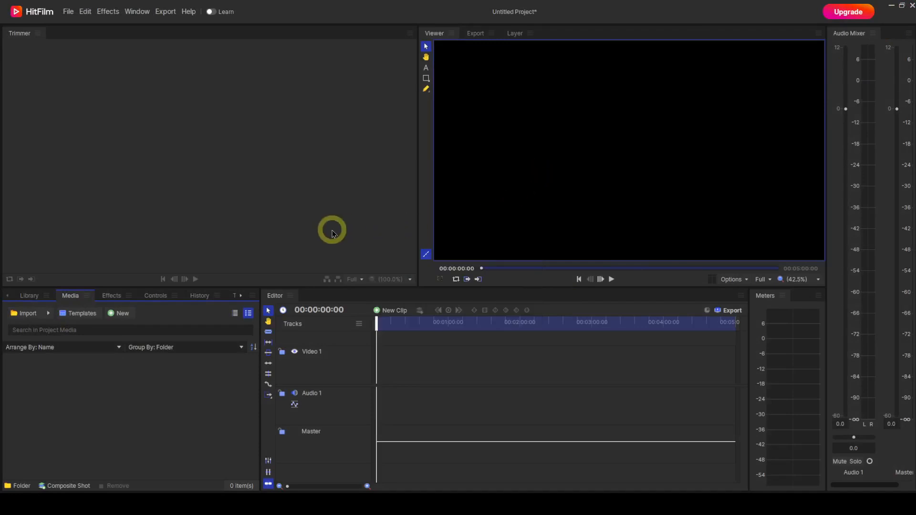
pyautogui.click(80, 319)
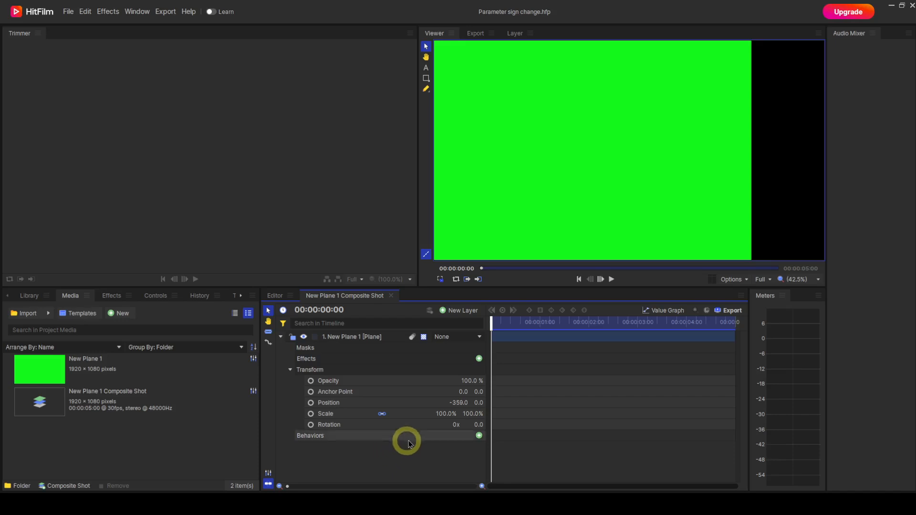
# Flip the sign of New Plane 1's X position to make it 359.0, then invert the sign again
pyautogui.moveTo(455, 407); pyautogui.dragTo(457, 403)
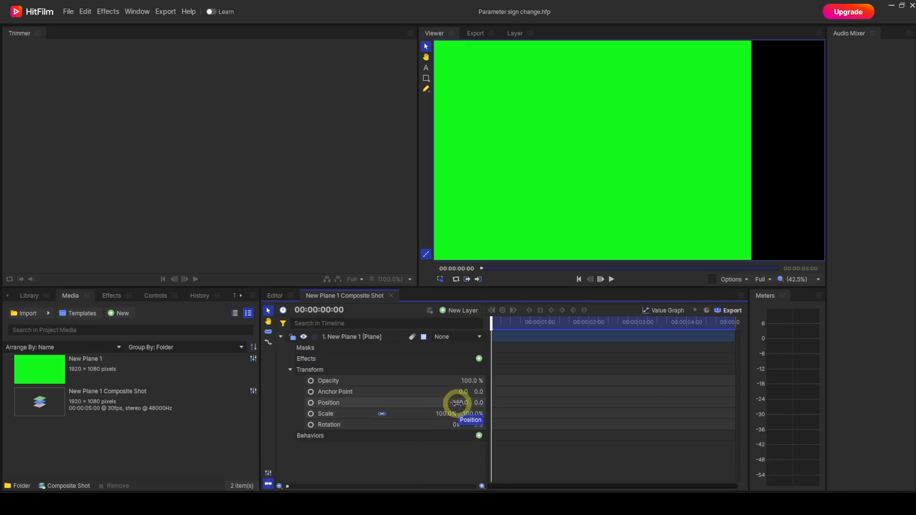
pyautogui.keyDown('ctrl'); pyautogui.click(456, 403); pyautogui.keyUp('ctrl')
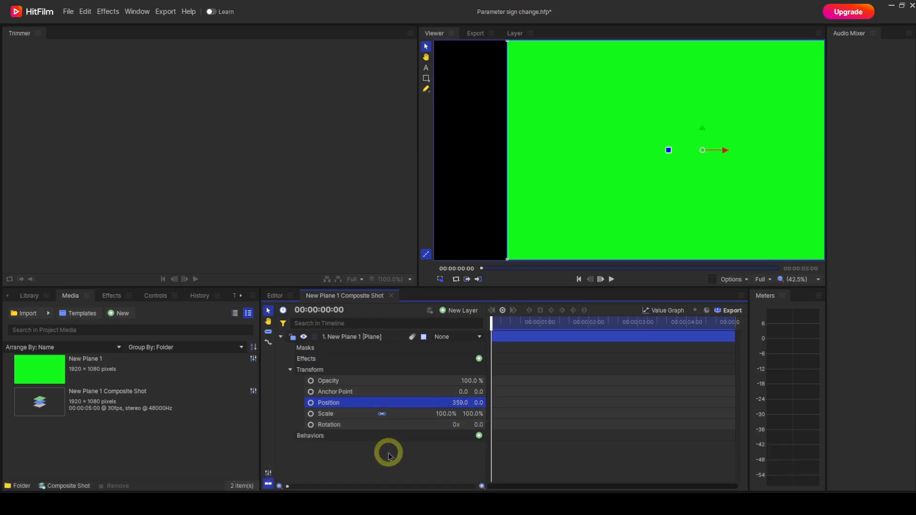
pyautogui.keyDown('ctrl'); pyautogui.click(457, 403); pyautogui.keyUp('ctrl')
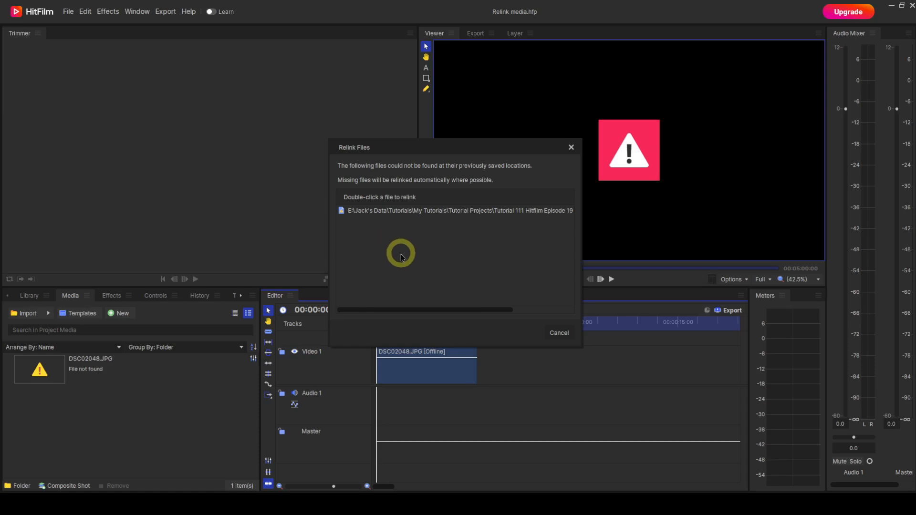
# Dismiss the missing-files dialog and relink the offline DSC02048.JPG to its copy in the "Relink new location" folder
pyautogui.click(551, 338)
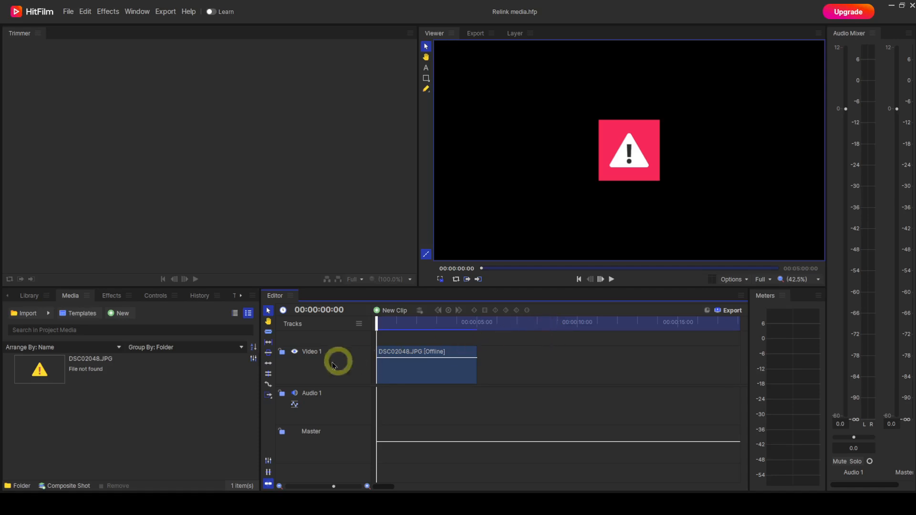
pyautogui.click(118, 366)
pyautogui.rightClick(118, 366)
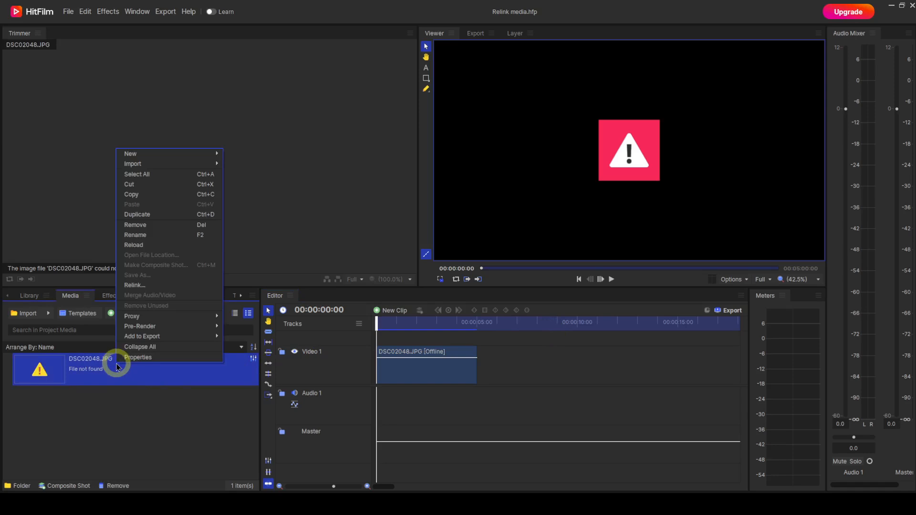
pyautogui.click(134, 286)
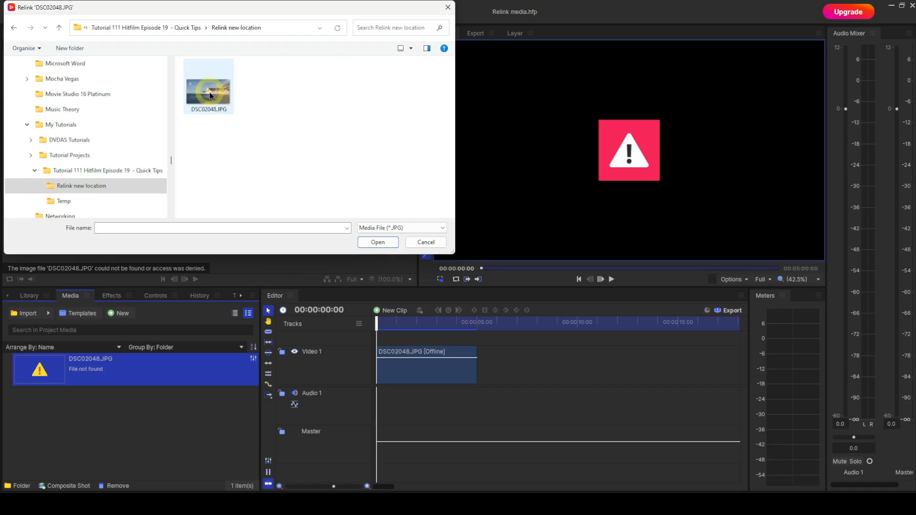
pyautogui.click(210, 95)
pyautogui.click(375, 243)
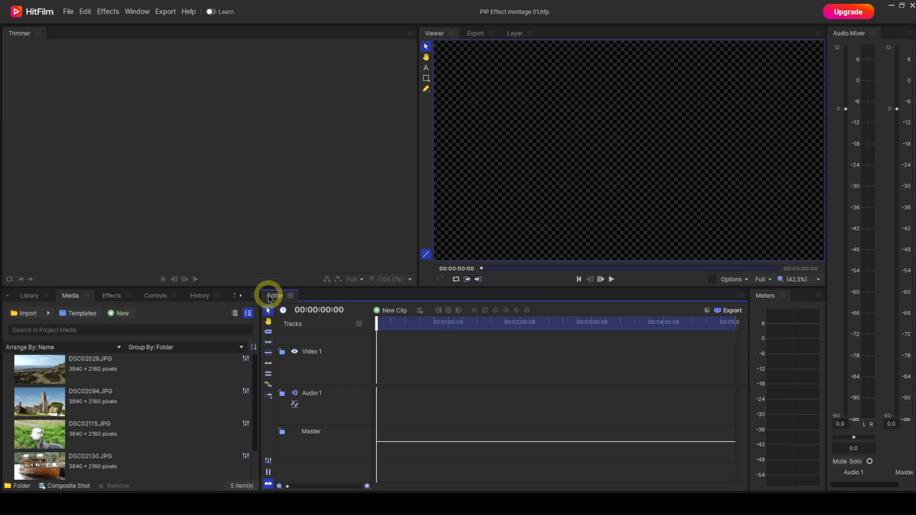
# Create Composite Shot 1 with the 1080p Full HD @ 25 fps template and a duration of 00:00:30:00
pyautogui.click(122, 318)
pyautogui.click(124, 326)
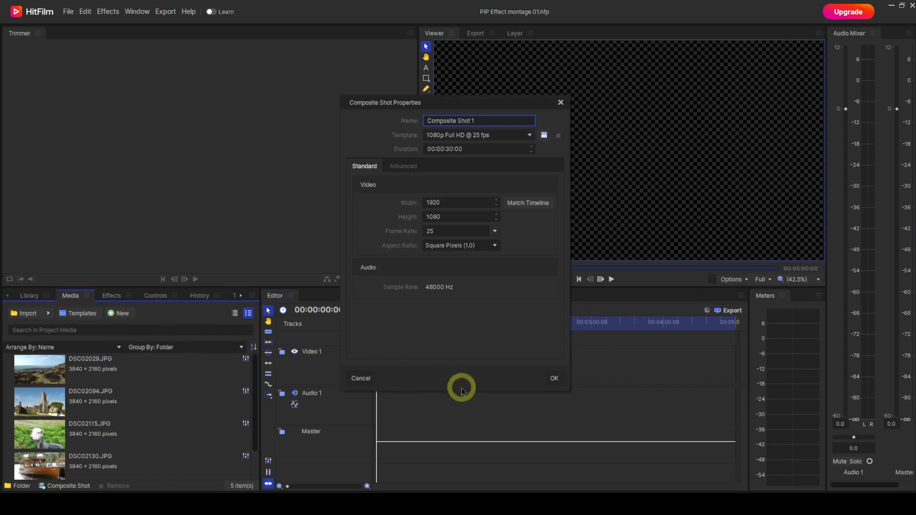
pyautogui.click(555, 380)
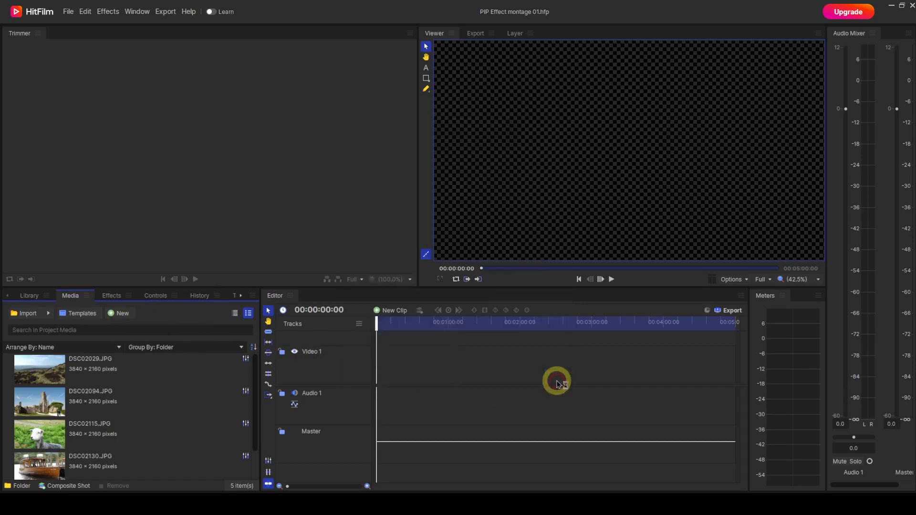
# Add DSC02029.JPG to the composite shot as a layer and fit it to the frame
pyautogui.moveTo(90, 404); pyautogui.dragTo(491, 354)
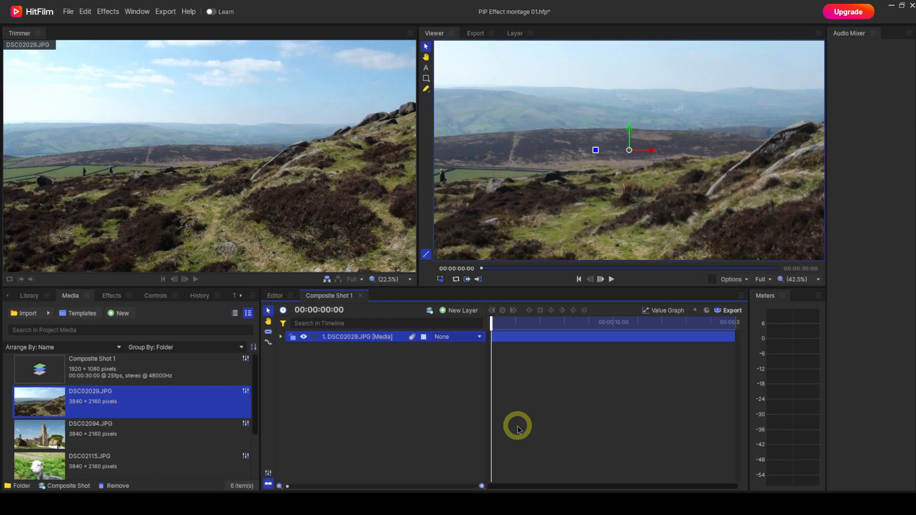
pyautogui.rightClick(381, 340)
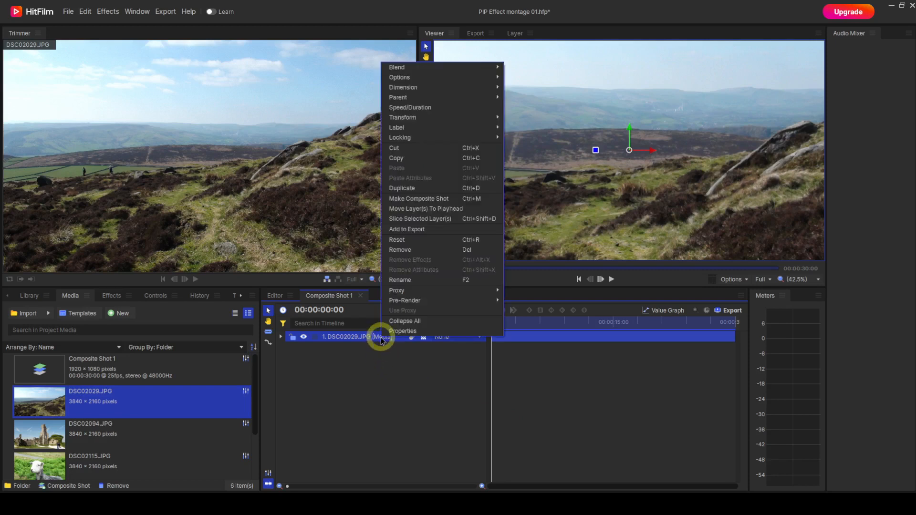
pyautogui.moveTo(421, 120)
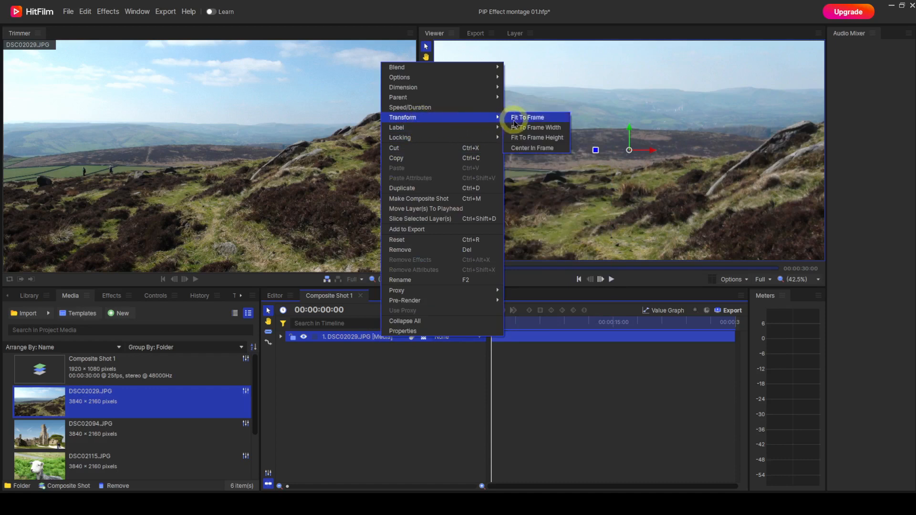
pyautogui.click(514, 123)
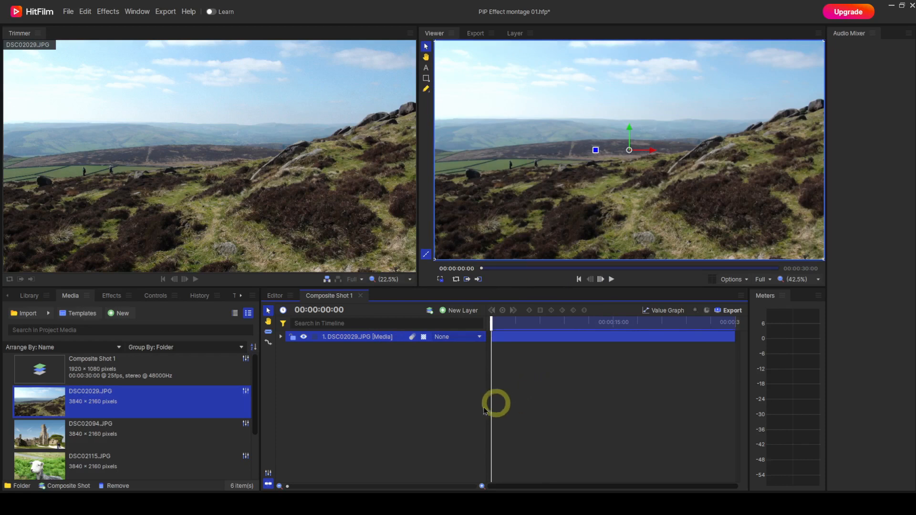
# Add DSC02094.JPG as a layer below DSC02029.JPG and fit it to the frame
pyautogui.moveTo(141, 429); pyautogui.dragTo(319, 372)
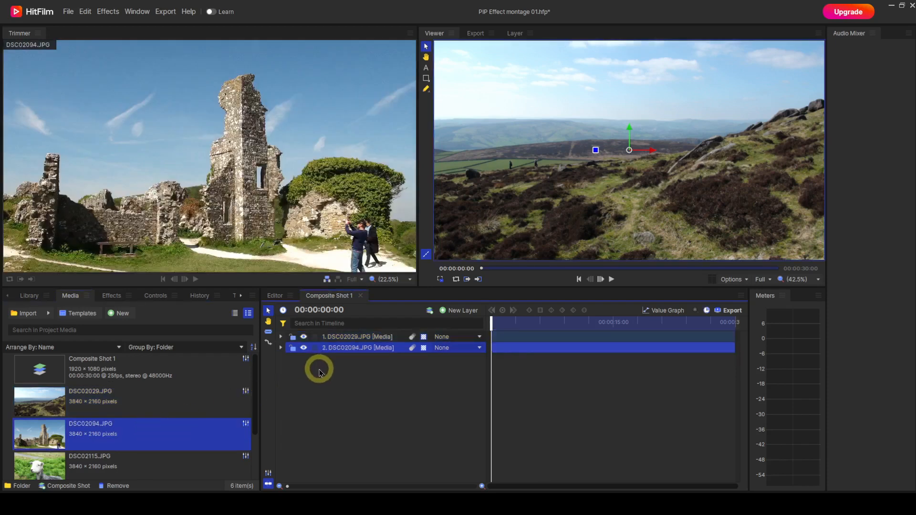
pyautogui.rightClick(344, 351)
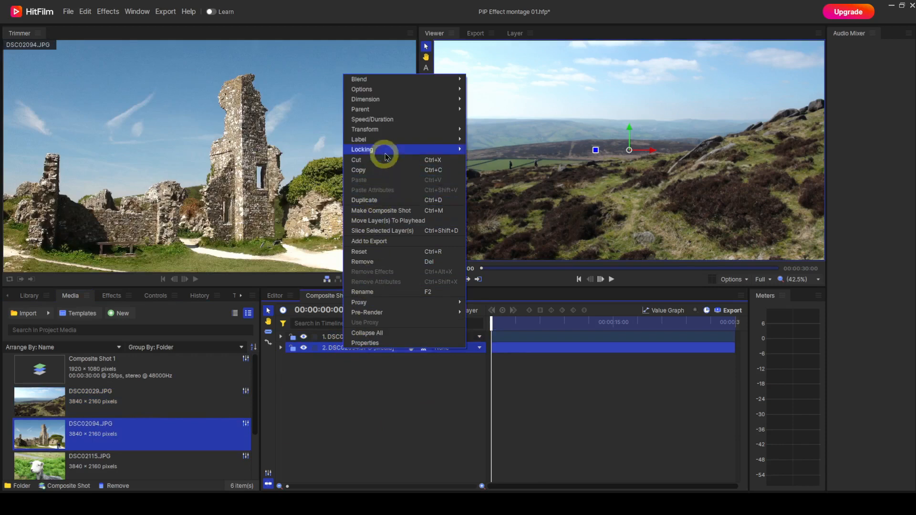
pyautogui.moveTo(401, 134)
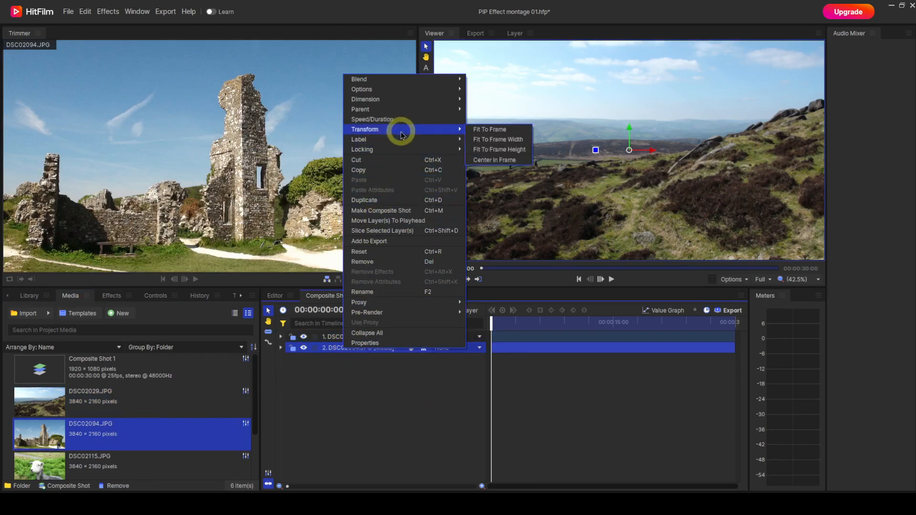
pyautogui.click(483, 134)
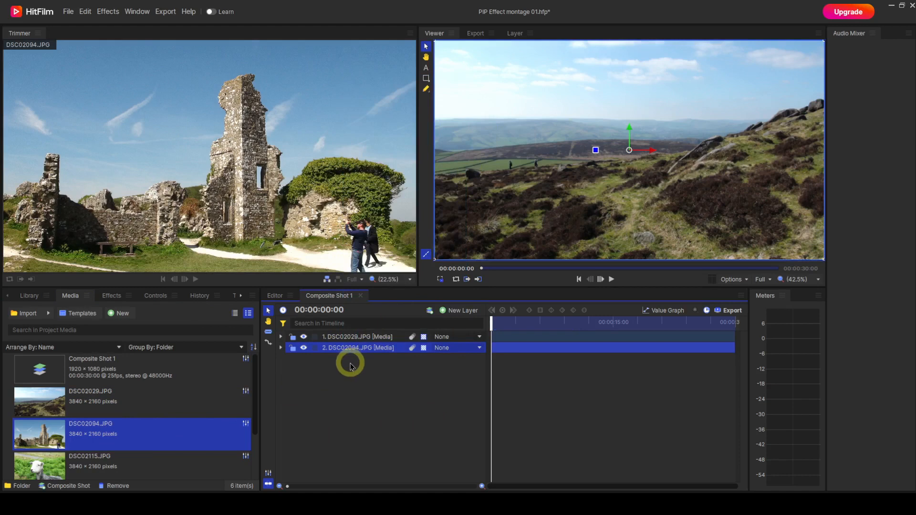
# Add DSC02115.JPG to the composite shot as the third layer and fit it to the frame
pyautogui.click(98, 464)
pyautogui.moveTo(95, 464); pyautogui.dragTo(317, 371)
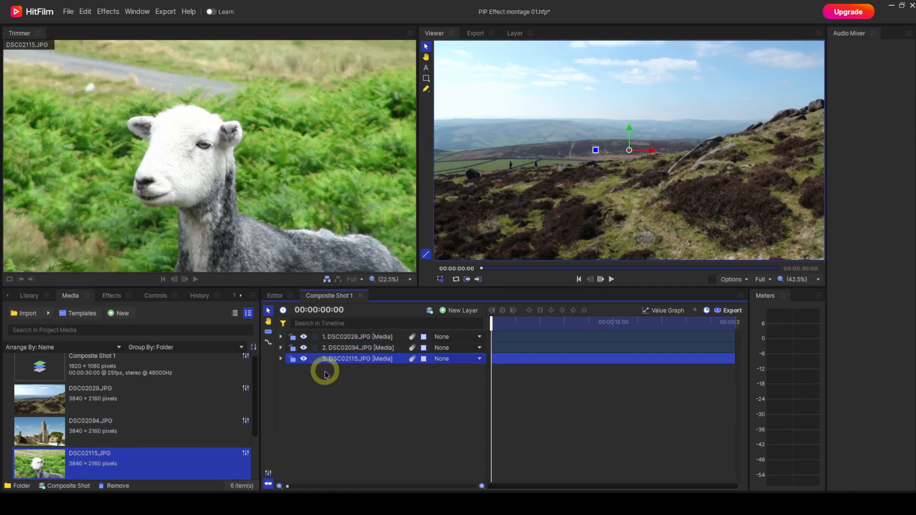
pyautogui.rightClick(334, 362)
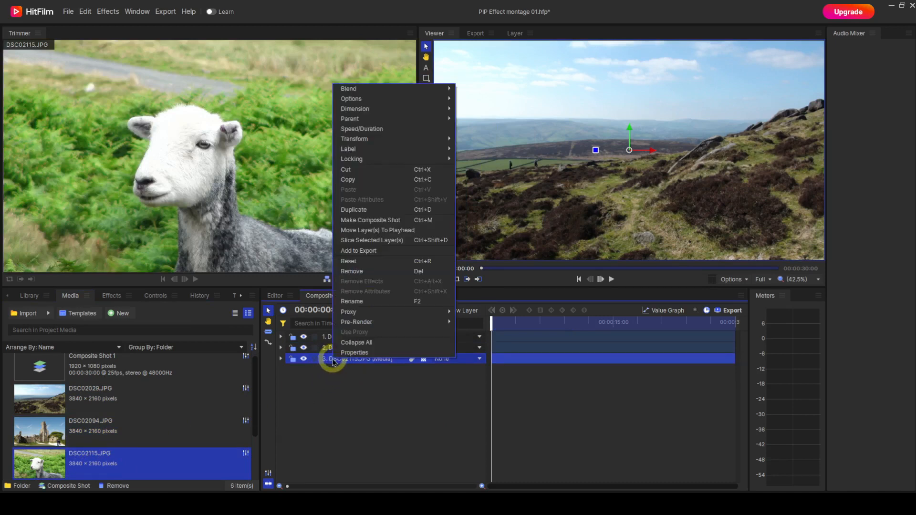
pyautogui.moveTo(387, 139)
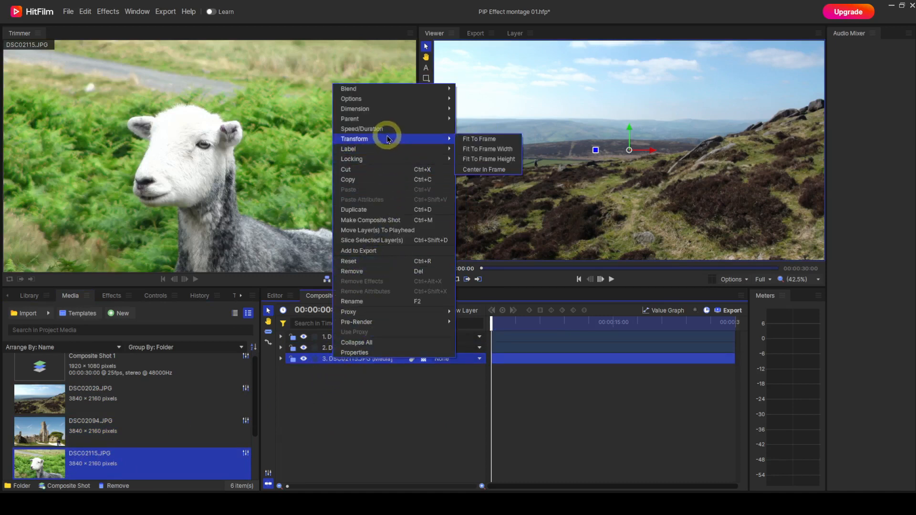
pyautogui.click(465, 139)
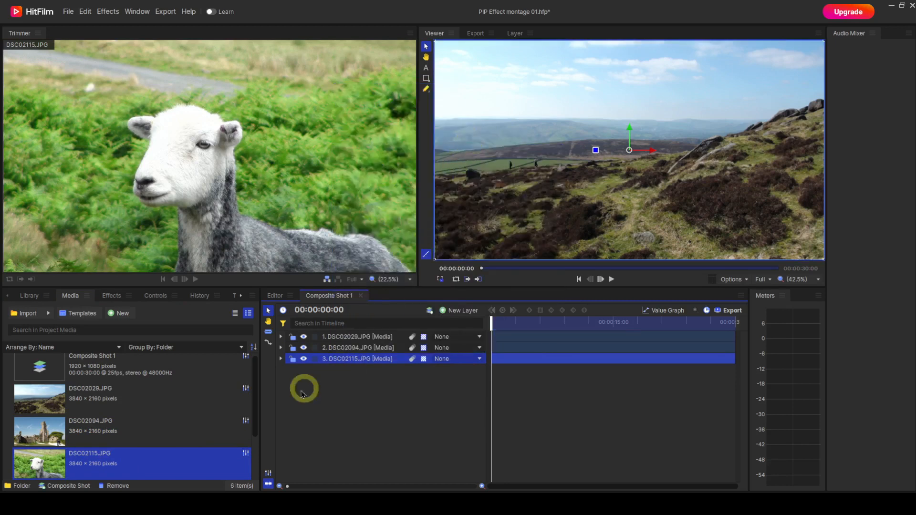
# Add DSC02130.JPG to the composite shot as the fourth layer and fit it to the frame
pyautogui.scroll(-2, 201, 411)
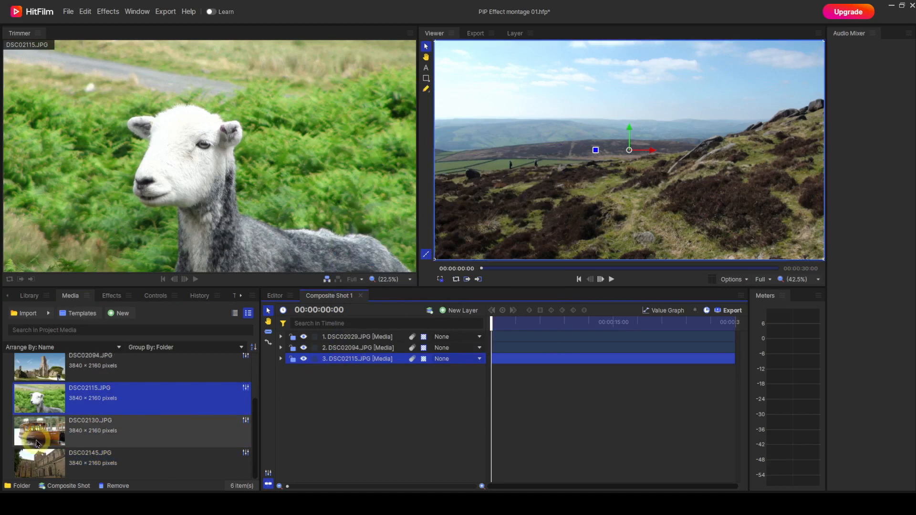
pyautogui.moveTo(36, 443); pyautogui.dragTo(322, 387)
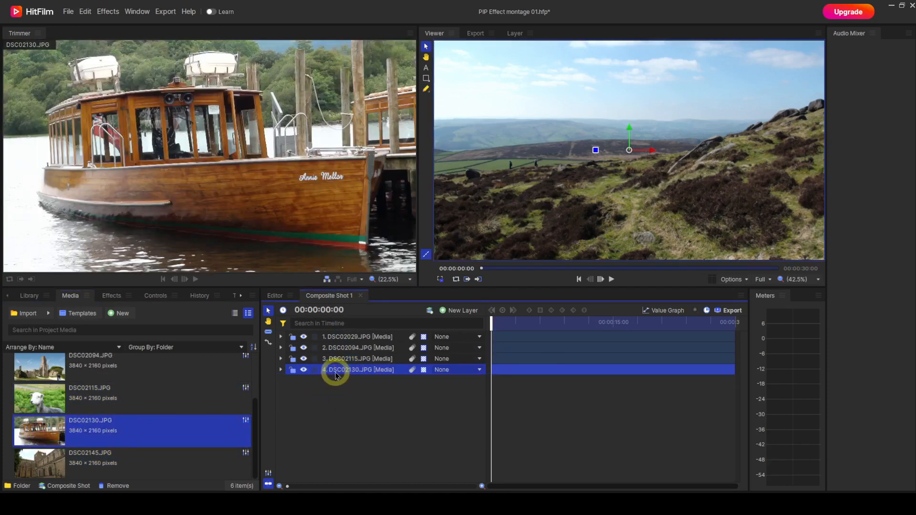
pyautogui.rightClick(334, 370)
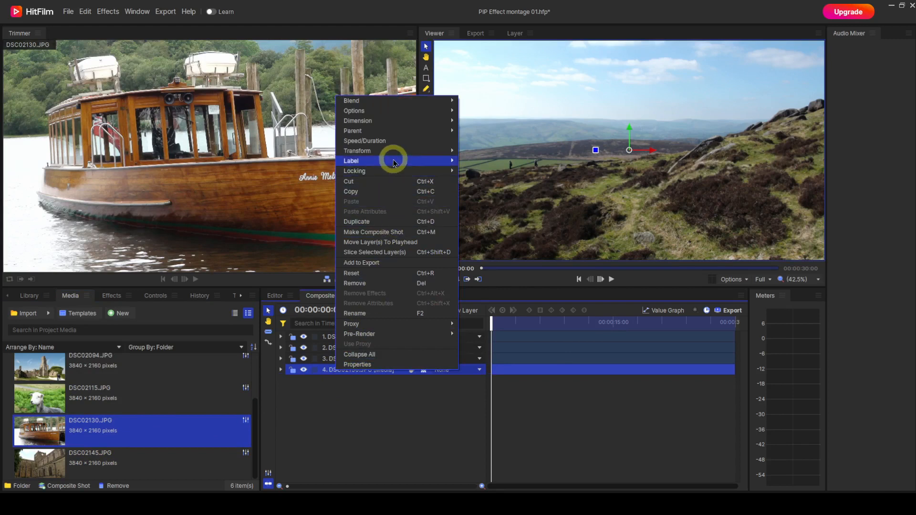
pyautogui.moveTo(390, 151)
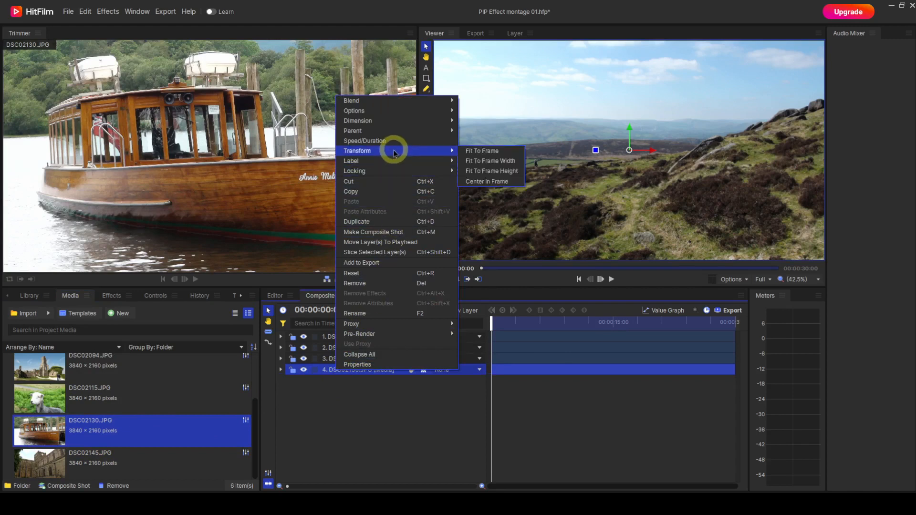
pyautogui.click(478, 156)
# Add DSC02145.JPG to the composite shot as the fifth layer and fit it to the frame
pyautogui.moveTo(146, 462); pyautogui.dragTo(340, 383)
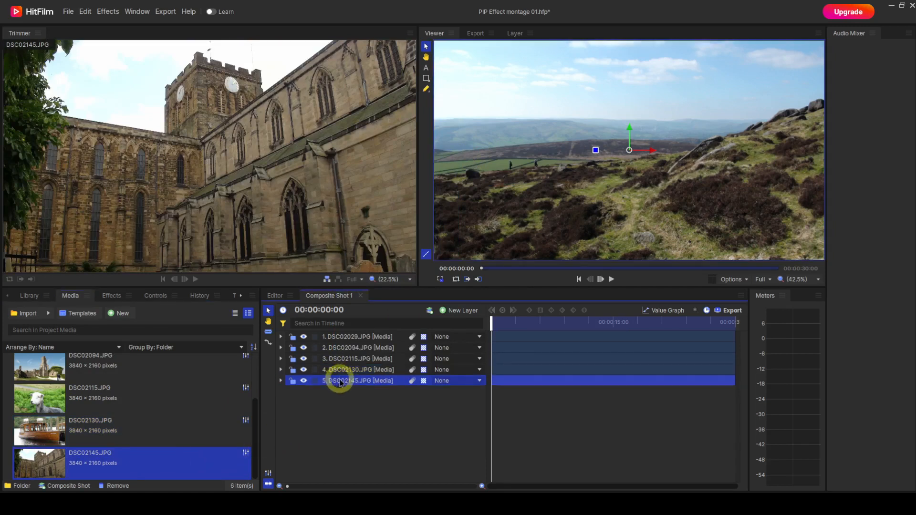
pyautogui.rightClick(340, 383)
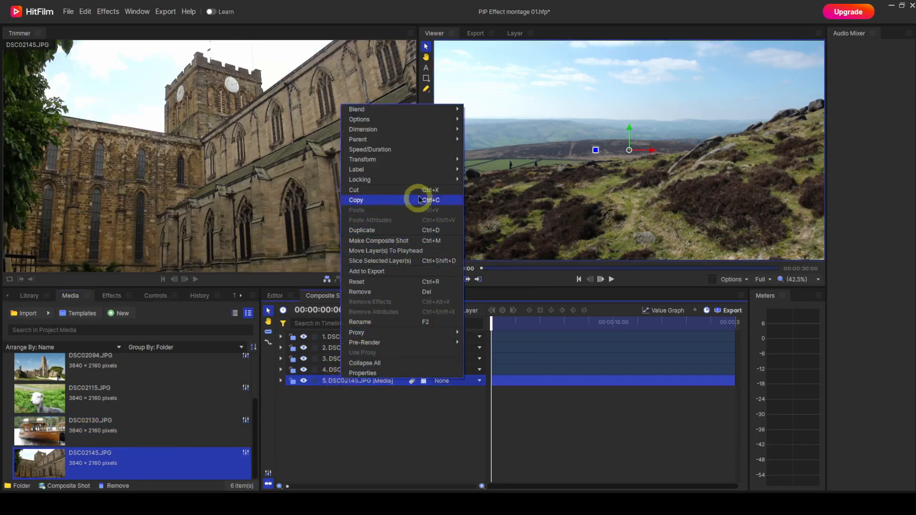
pyautogui.moveTo(415, 159)
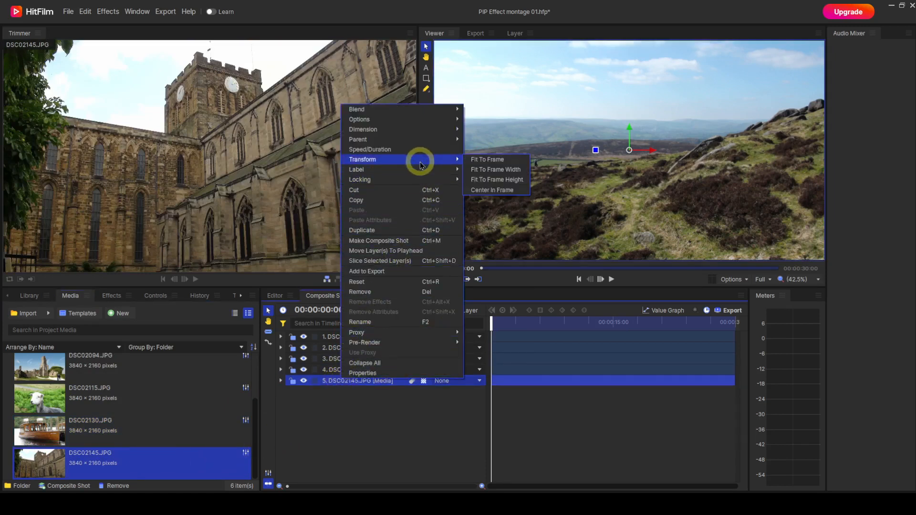
pyautogui.click(484, 162)
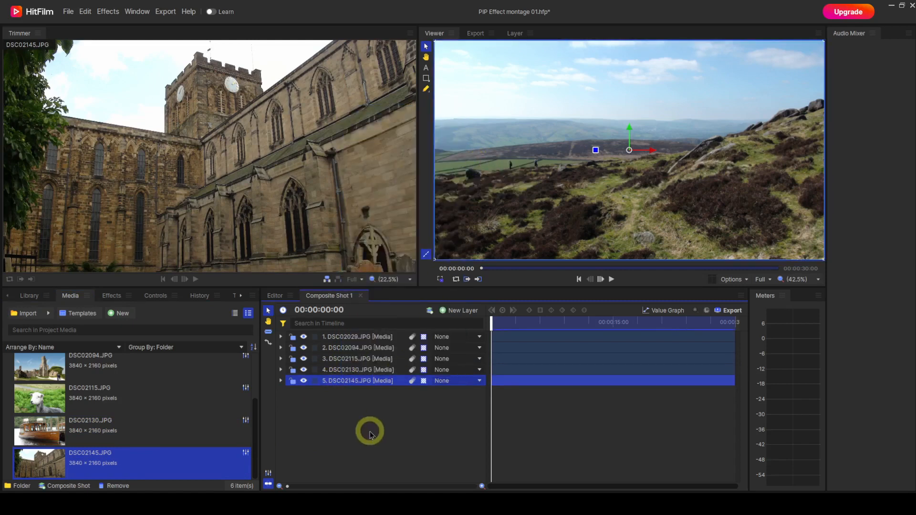
# Move the DSC02029.JPG layer to the bottom of the stack and hide the DSC02094, DSC02115 and DSC02130 layers
pyautogui.moveTo(361, 337); pyautogui.dragTo(358, 386)
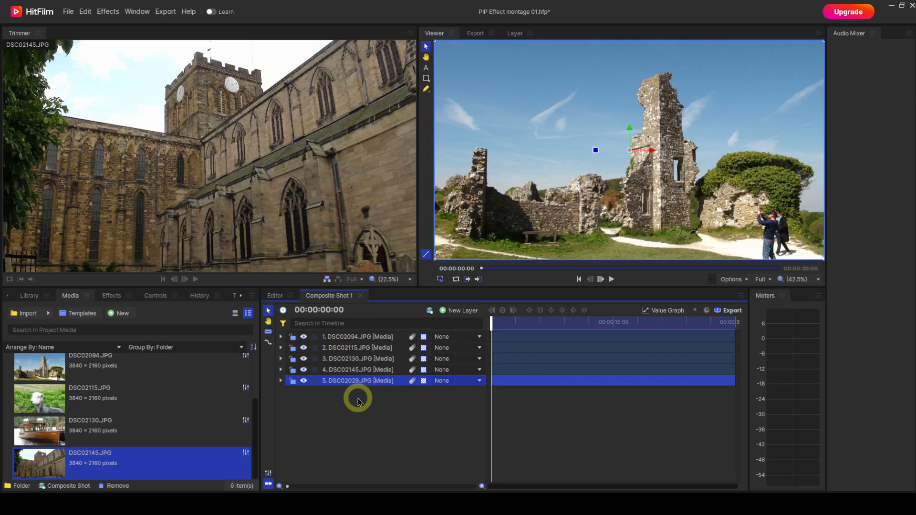
pyautogui.click(304, 337)
pyautogui.click(304, 349)
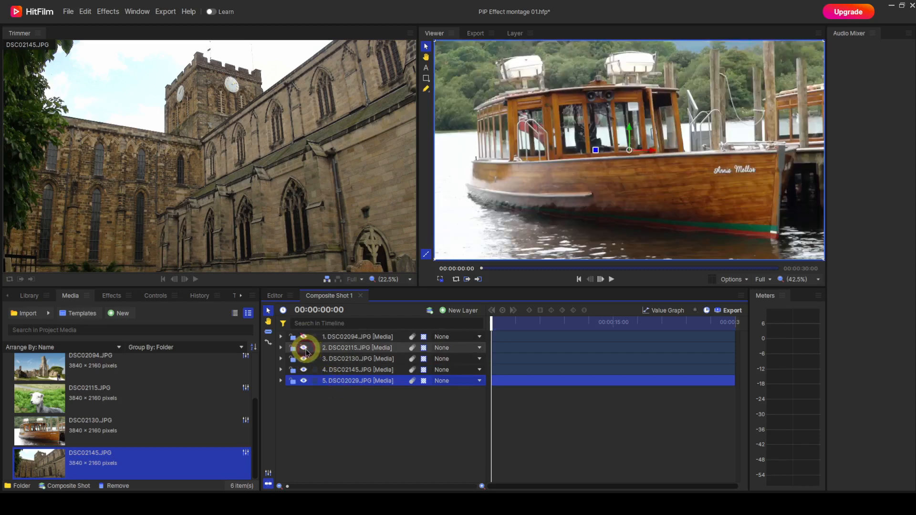
pyautogui.click(304, 359)
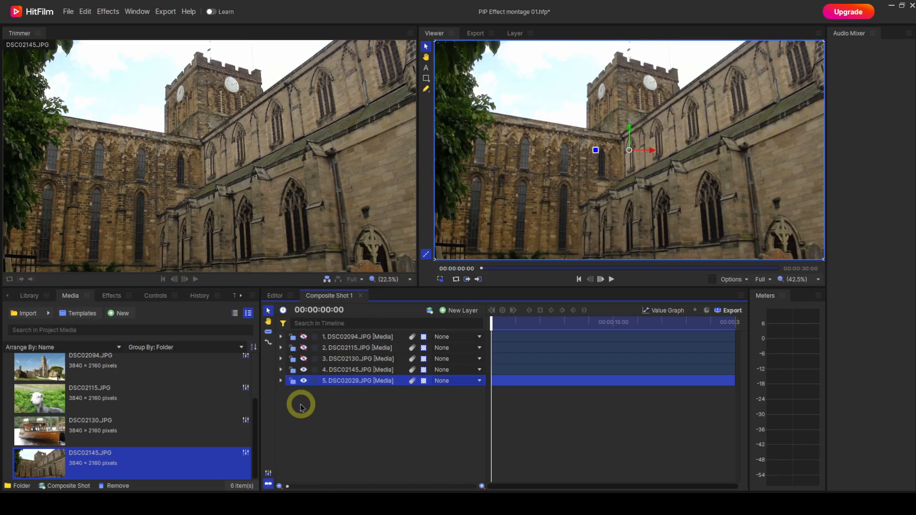
# Link the scale dimensions of the DSC02145.JPG layer and reduce its scale to 20%
pyautogui.click(281, 370)
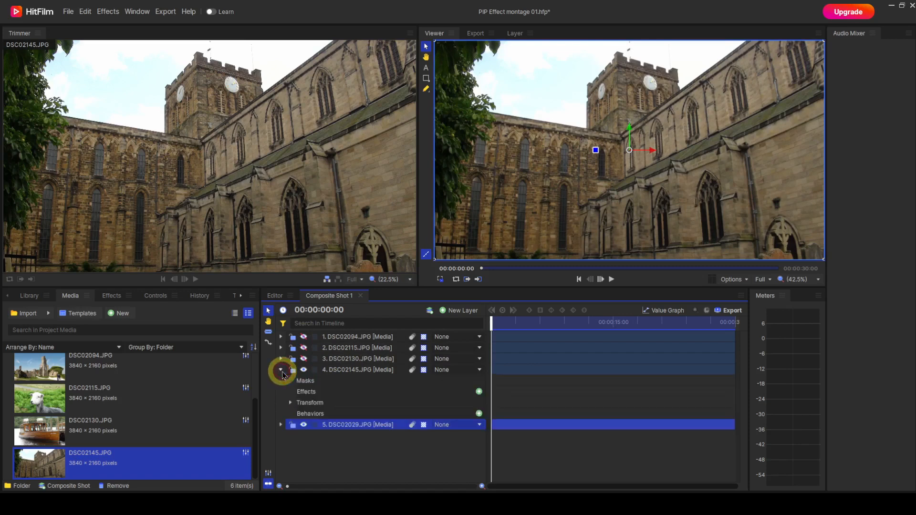
pyautogui.click(290, 403)
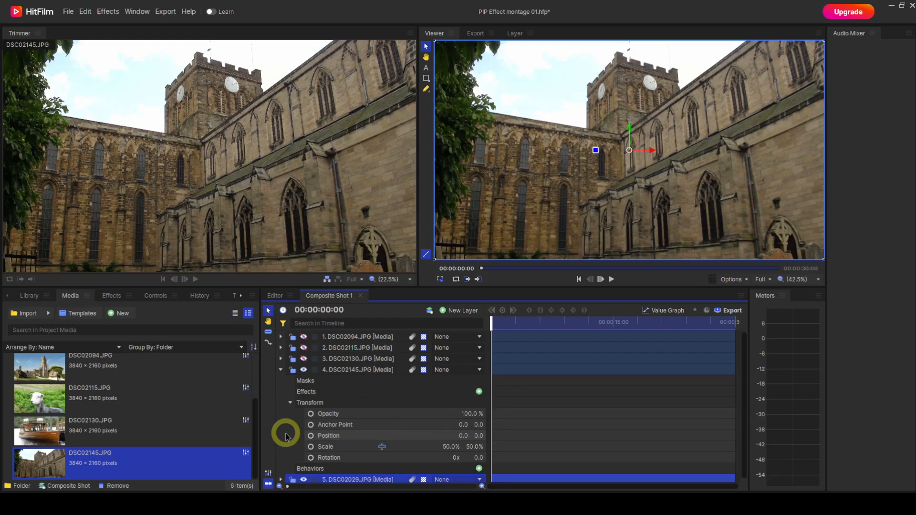
pyautogui.click(381, 447)
pyautogui.moveTo(455, 448); pyautogui.dragTo(454, 448)
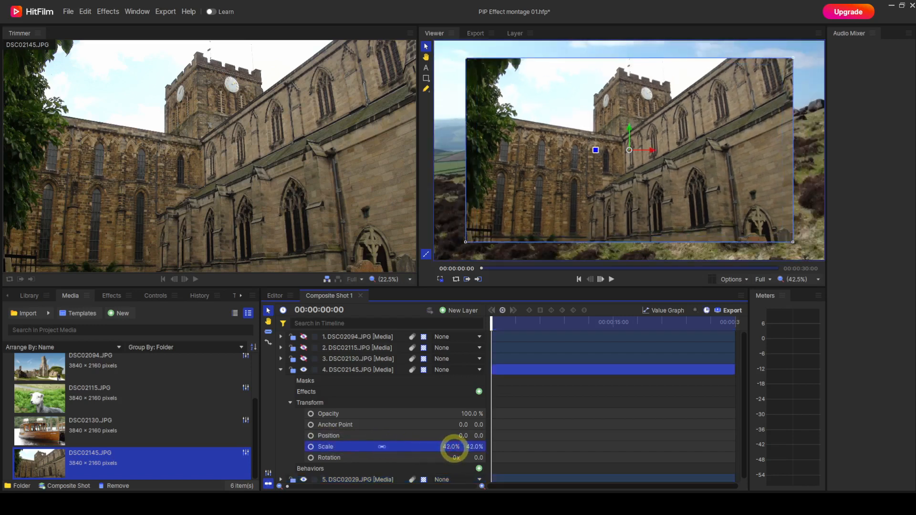
pyautogui.click(451, 447)
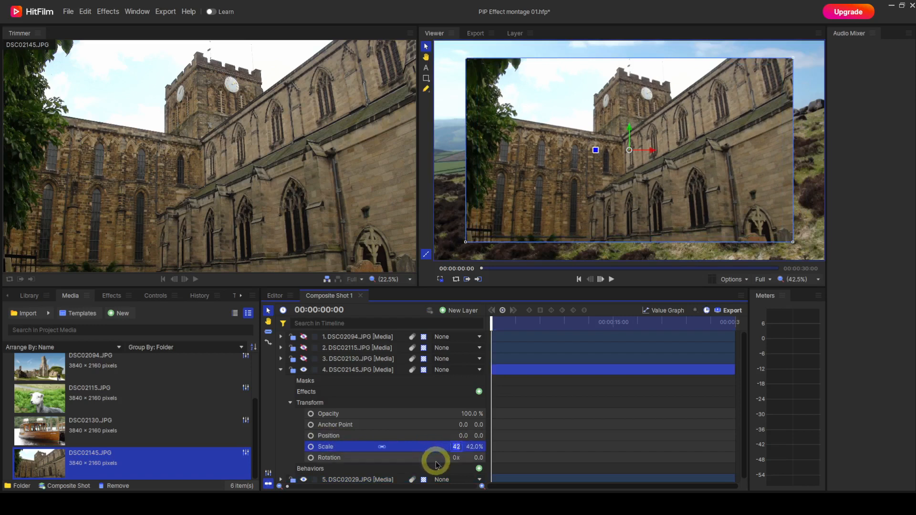
pyautogui.write('24')
pyautogui.press('Return')
pyautogui.moveTo(453, 448); pyautogui.dragTo(460, 452)
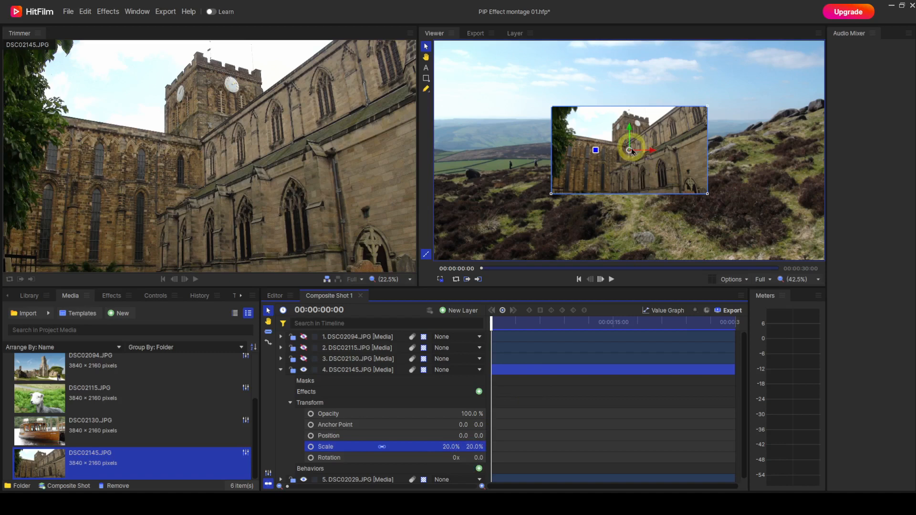
# Place the DSC02145.JPG photo at about -579, 242 in the frame's upper-left area, rotated about -30.5°, with a scale of 14%
pyautogui.moveTo(630, 150); pyautogui.dragTo(527, 124)
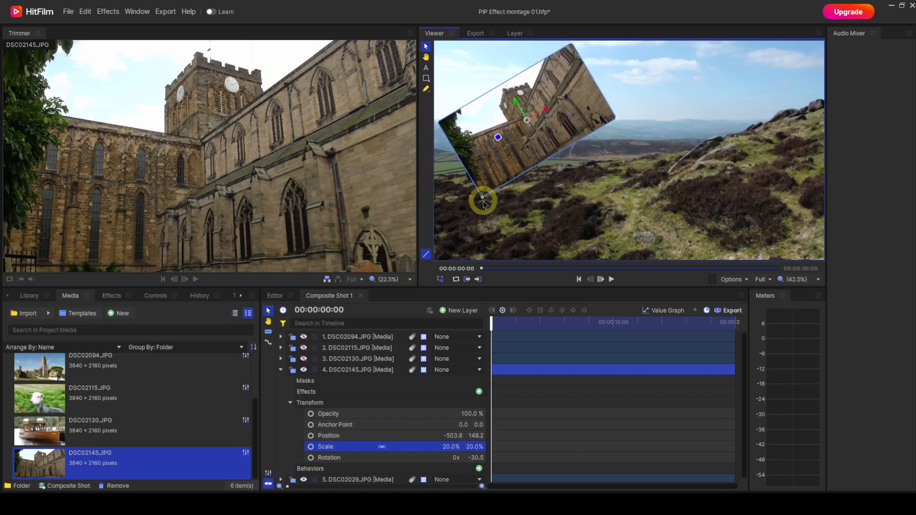
pyautogui.moveTo(451, 446); pyautogui.dragTo(449, 445)
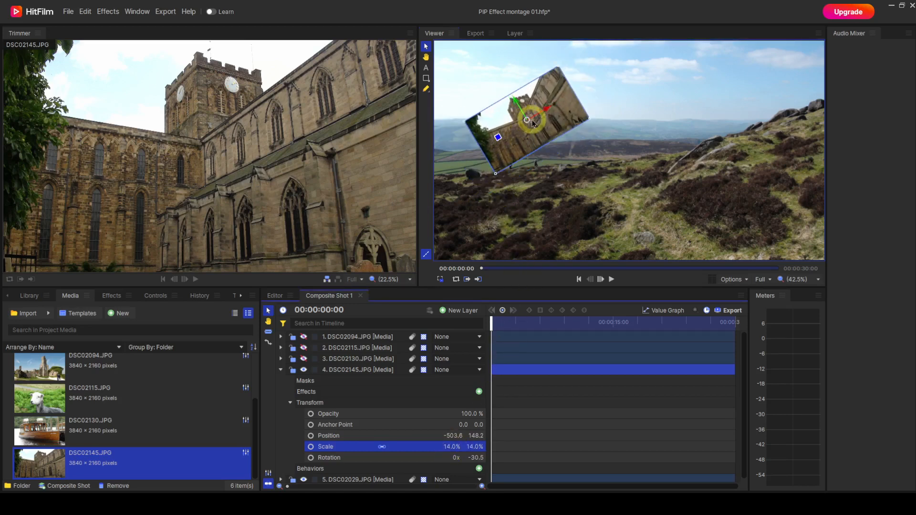
pyautogui.moveTo(530, 125); pyautogui.dragTo(515, 106)
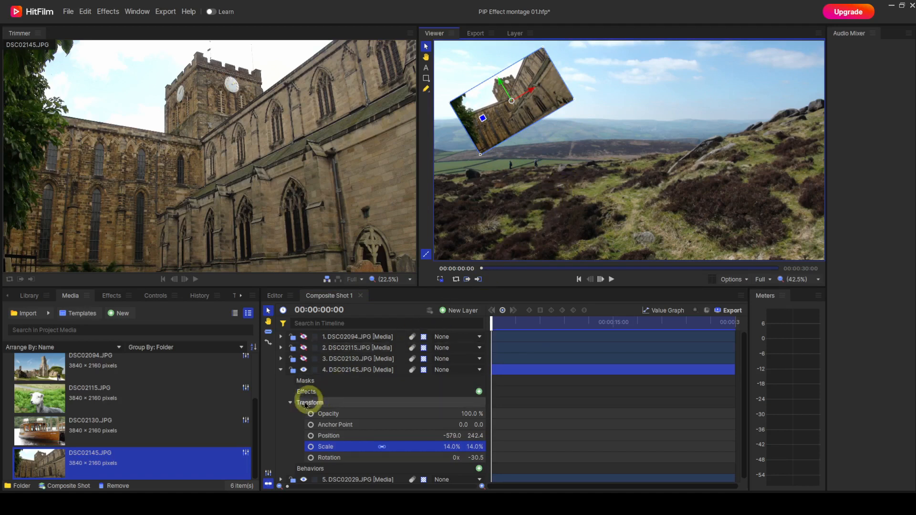
pyautogui.click(290, 403)
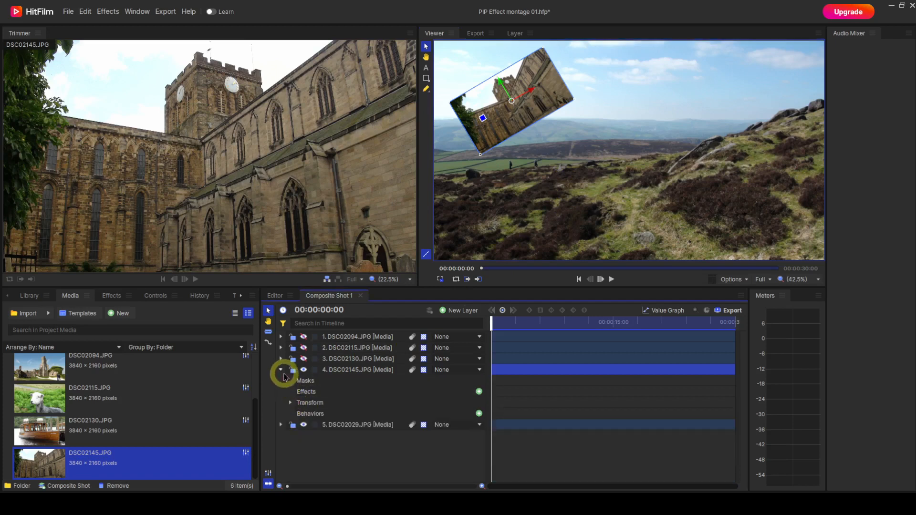
pyautogui.click(281, 371)
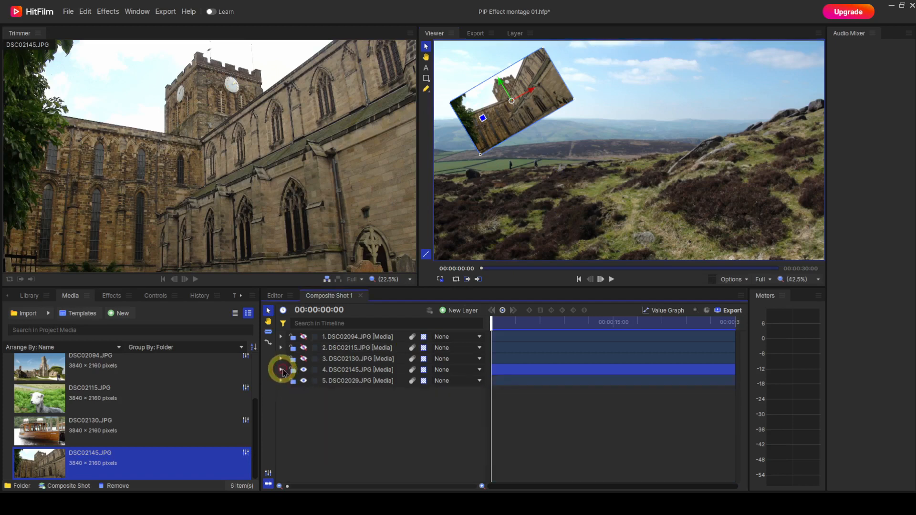
# Show the DSC02130.JPG layer, link its scale dimensions and reduce its scale to 15%
pyautogui.click(304, 359)
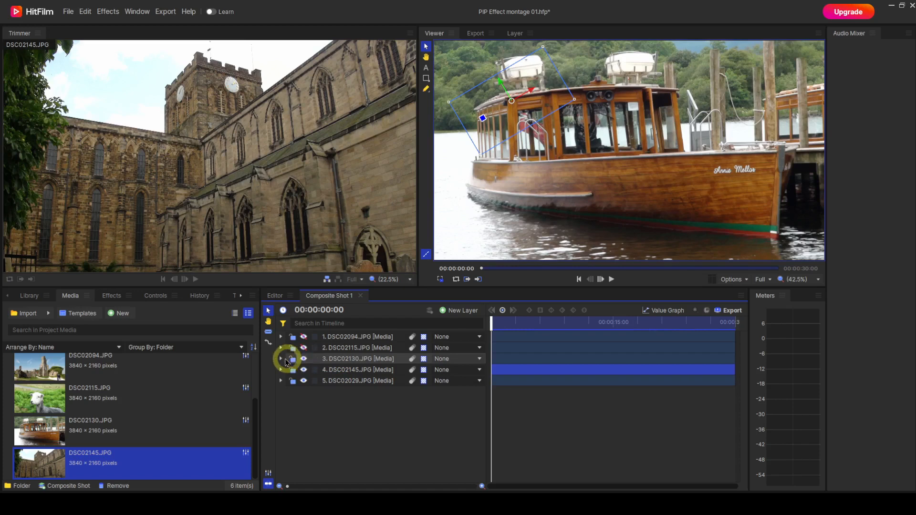
pyautogui.click(280, 359)
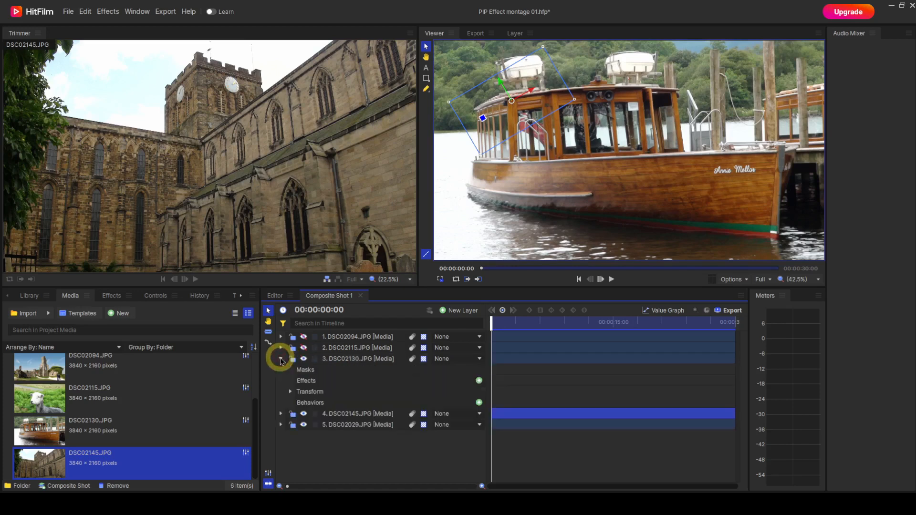
pyautogui.click(291, 392)
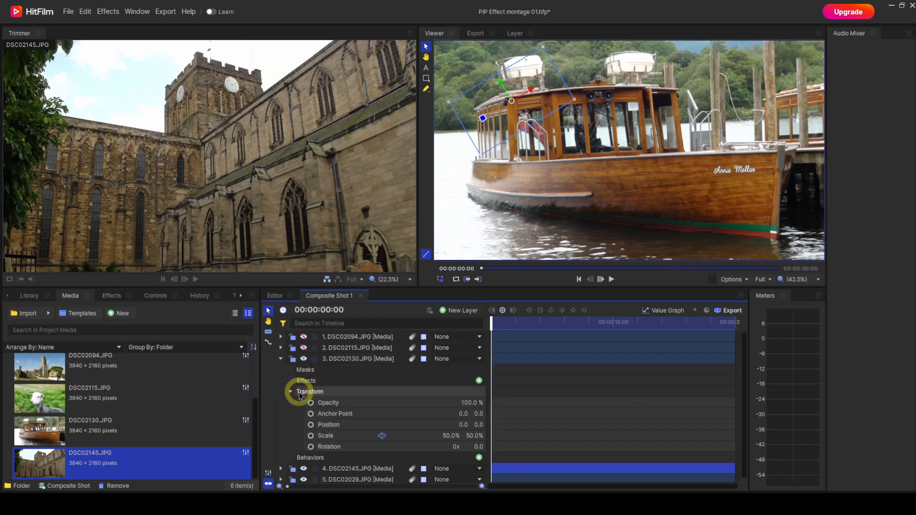
pyautogui.click(382, 437)
pyautogui.moveTo(466, 435); pyautogui.dragTo(469, 435)
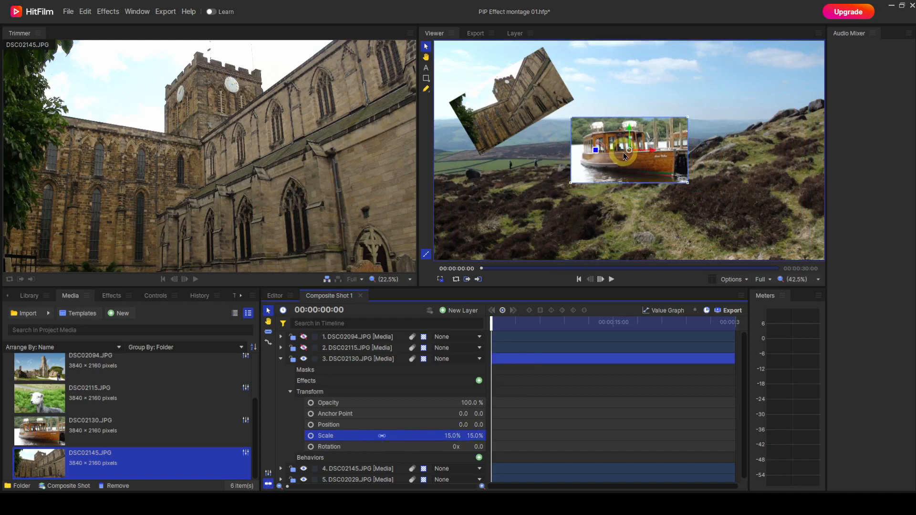
# Move the DSC02130.JPG photo to about 504, 252 in the frame's upper-right area and rotate it about 26.3°
pyautogui.moveTo(628, 152); pyautogui.dragTo(697, 86)
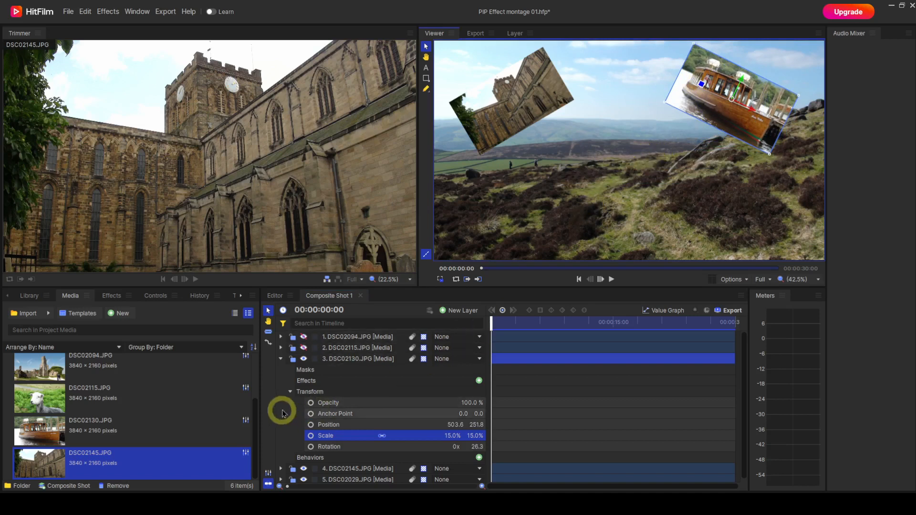
pyautogui.click(289, 393)
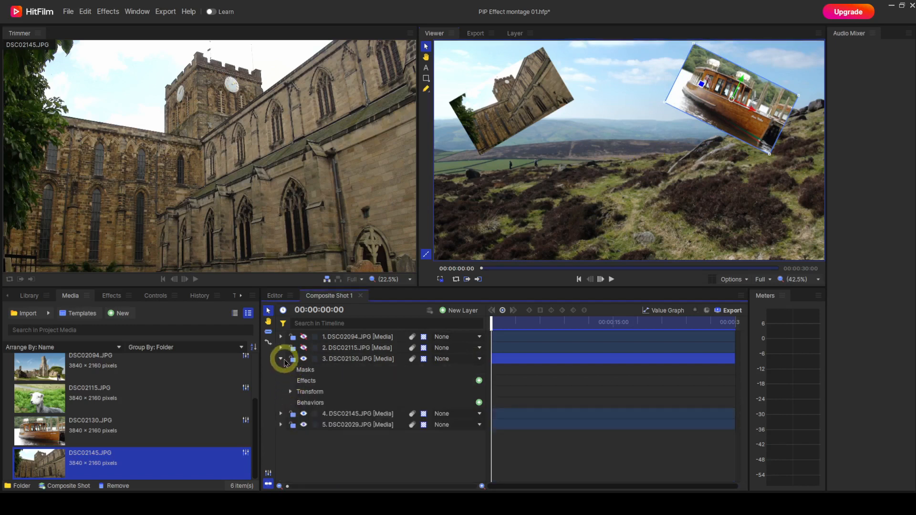
pyautogui.click(281, 358)
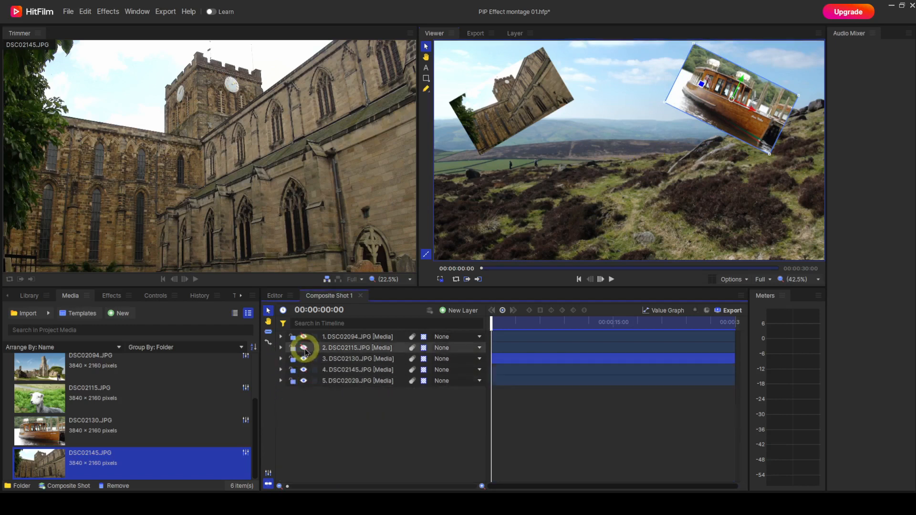
# Show the DSC02115.JPG layer, link its scale dimensions and reduce its scale to 20%
pyautogui.click(303, 347)
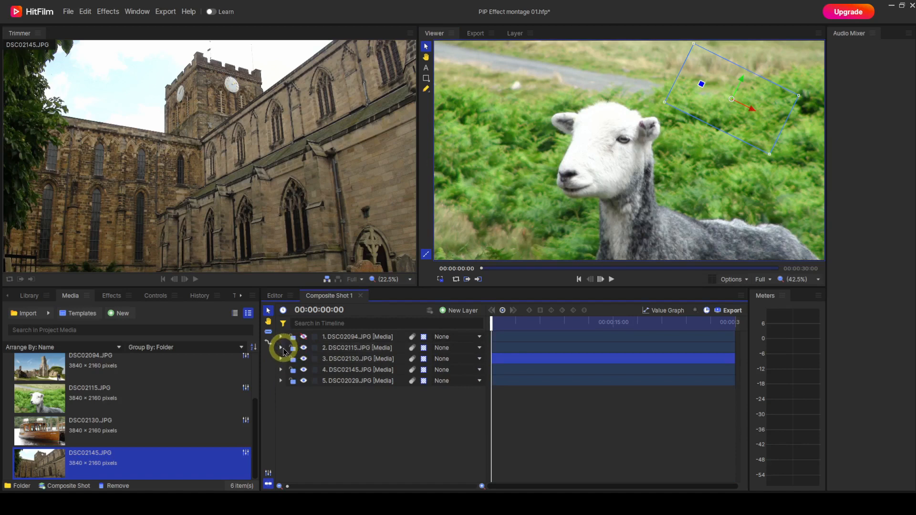
pyautogui.click(281, 349)
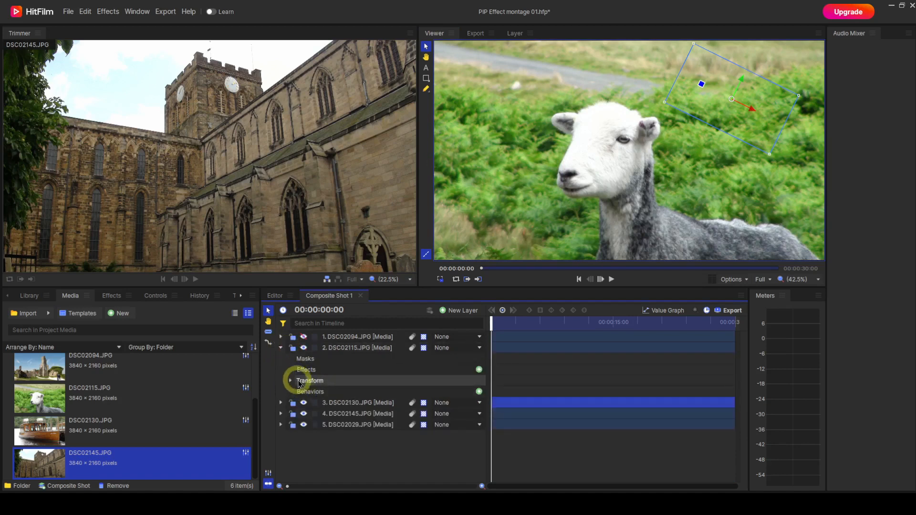
pyautogui.click(299, 382)
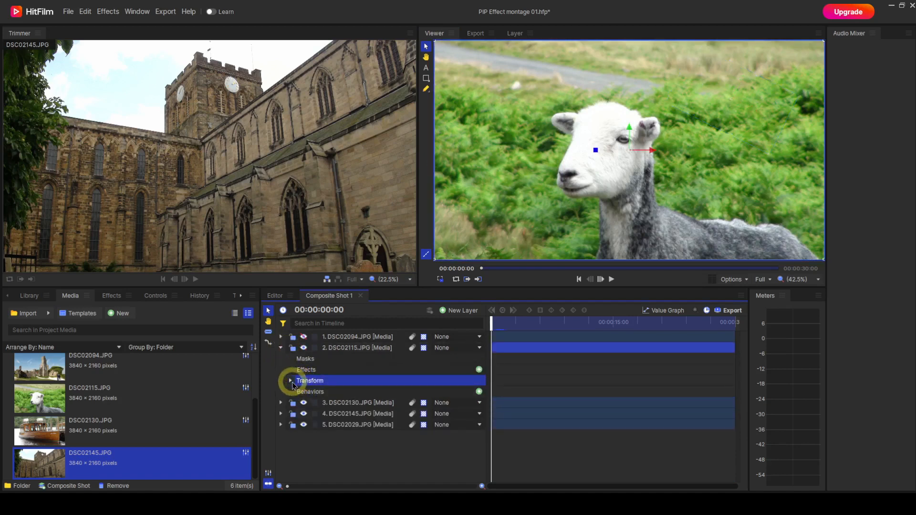
pyautogui.click(291, 381)
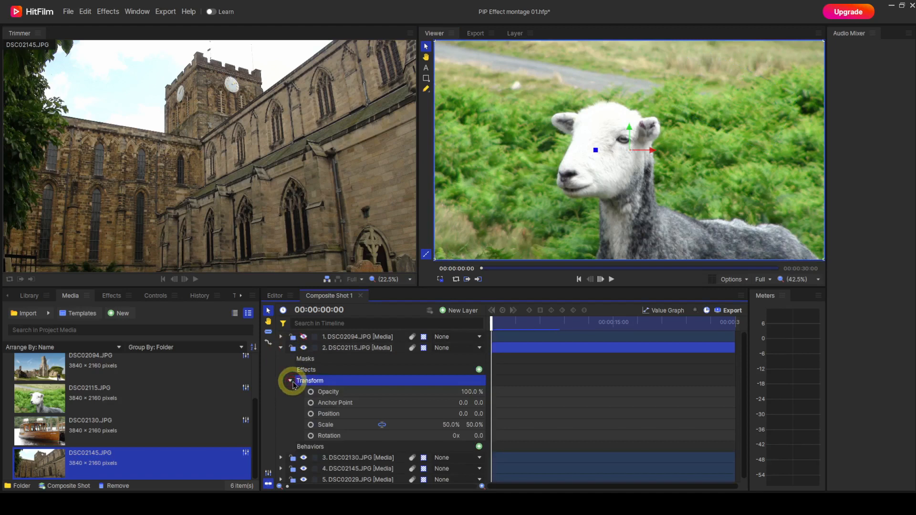
pyautogui.click(385, 425)
pyautogui.moveTo(455, 424); pyautogui.dragTo(454, 424)
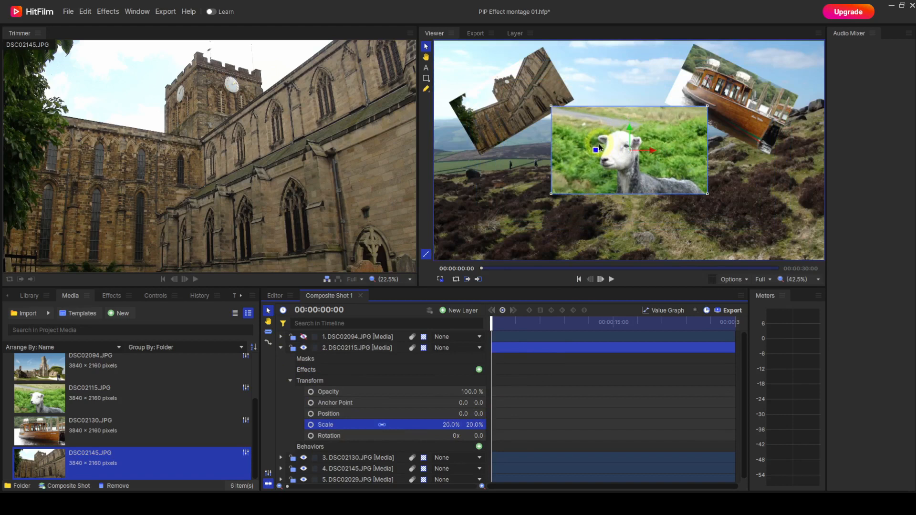
# Place the DSC02115.JPG photo at about -544, -200 in the frame's lower-left area, rotated about 26.1°, with a scale of 15%
pyautogui.moveTo(629, 153); pyautogui.dragTo(538, 192)
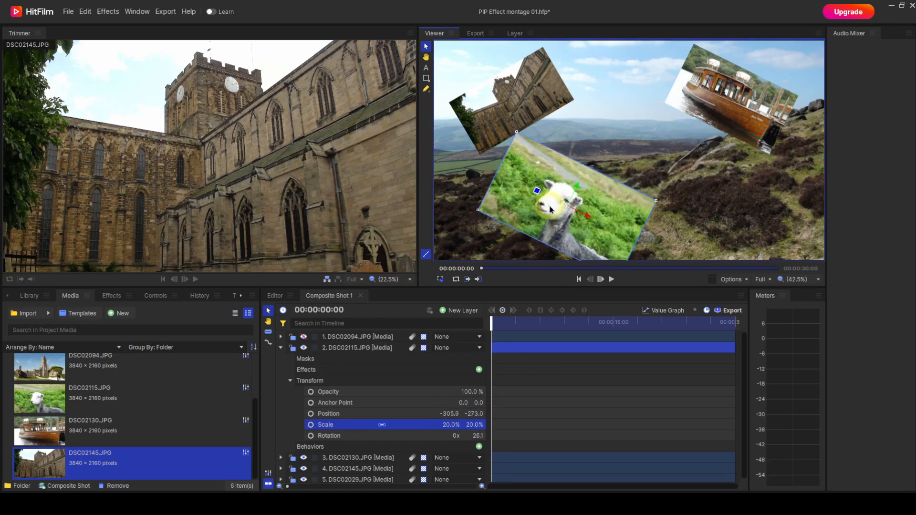
pyautogui.click(451, 424)
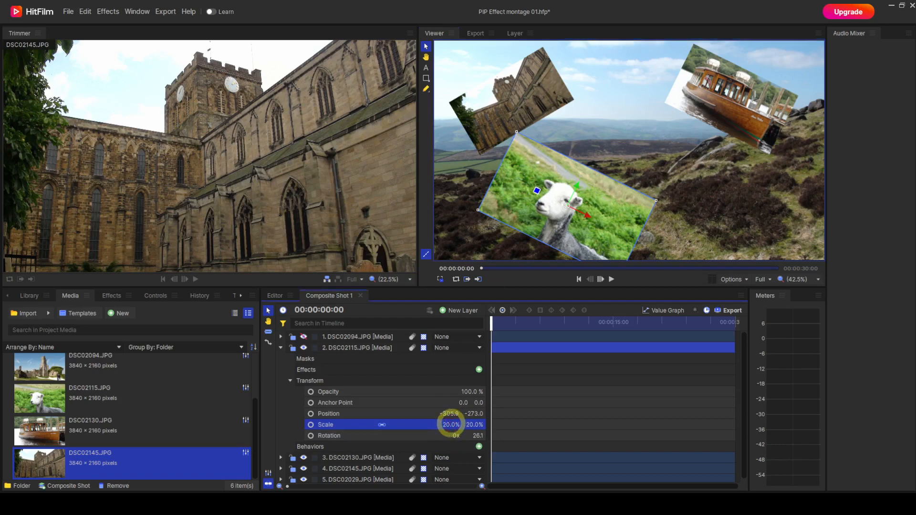
pyautogui.write('15')
pyautogui.press('Return')
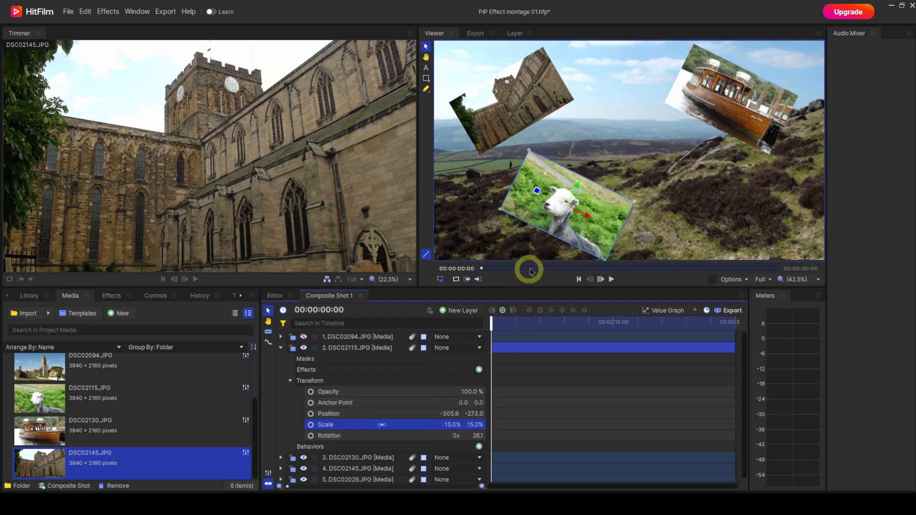
pyautogui.moveTo(567, 208); pyautogui.dragTo(519, 192)
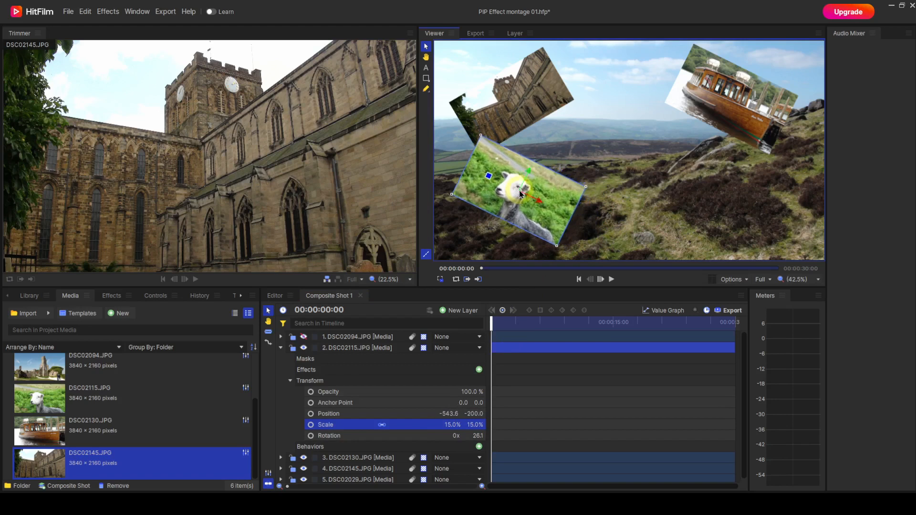
pyautogui.click(290, 381)
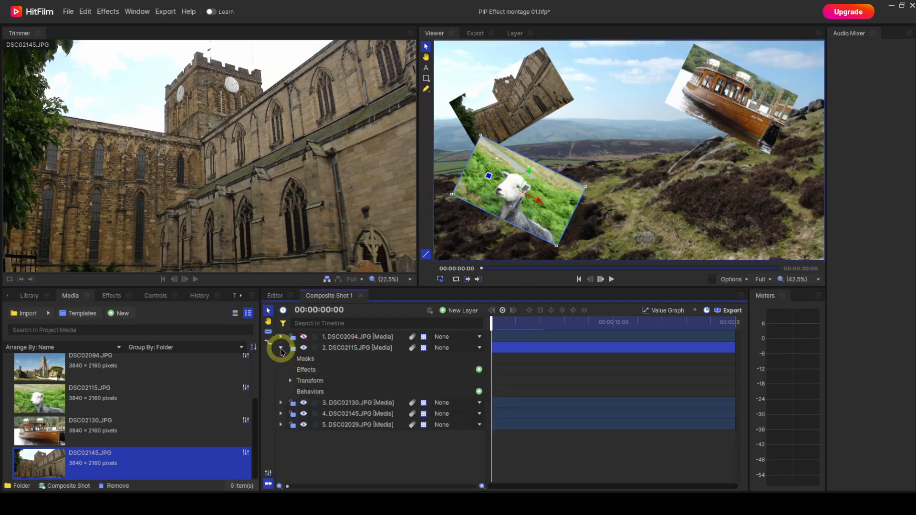
pyautogui.click(280, 349)
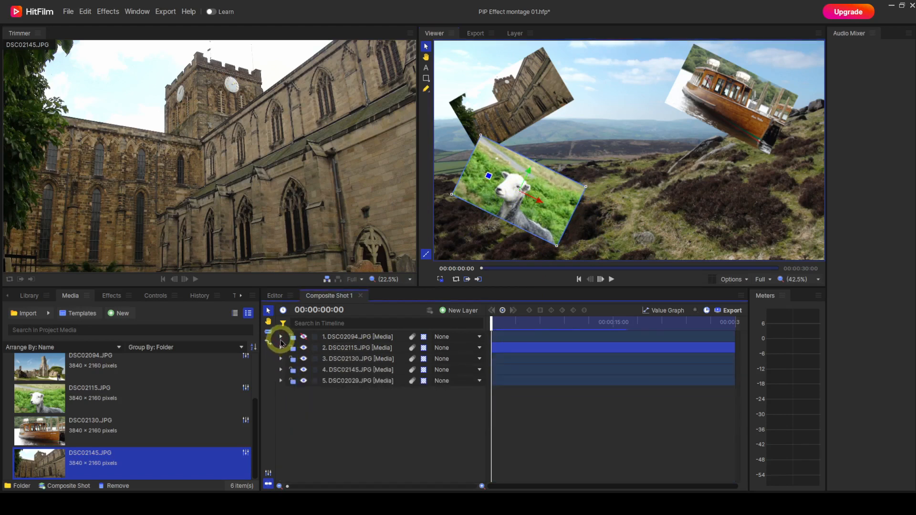
# Show the DSC02094.JPG layer, link its scale dimensions and reduce its scale to 18%
pyautogui.click(299, 337)
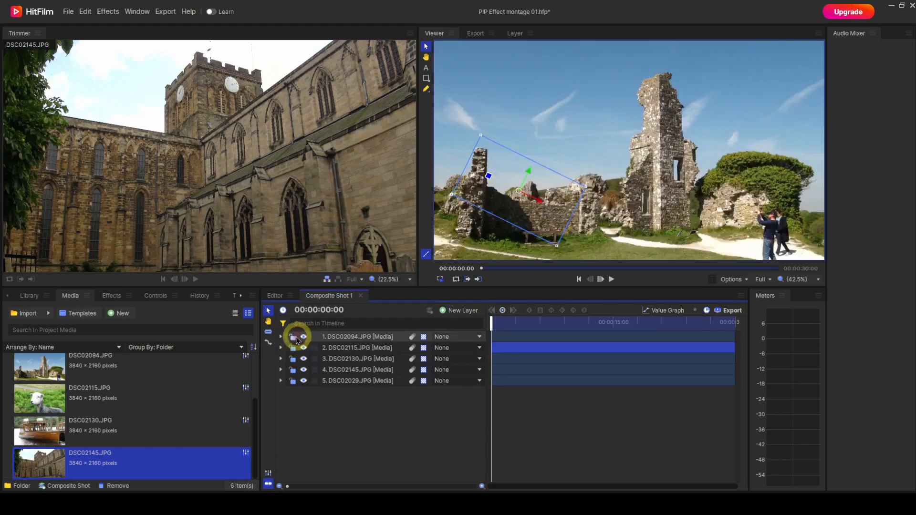
pyautogui.click(281, 337)
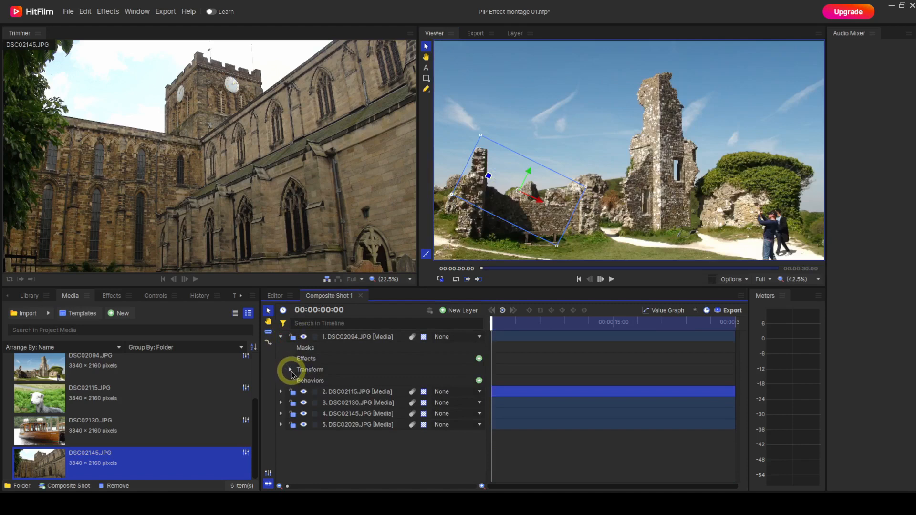
pyautogui.click(290, 370)
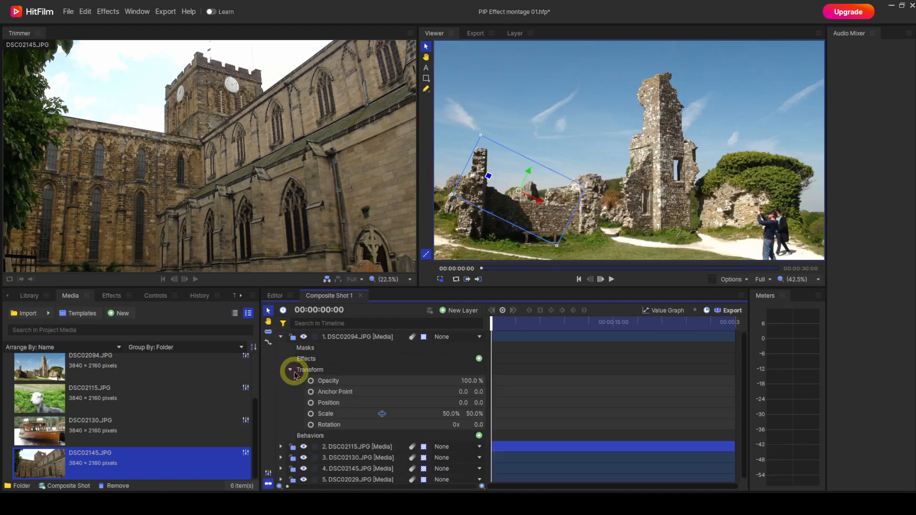
pyautogui.click(382, 414)
pyautogui.moveTo(456, 414); pyautogui.dragTo(454, 412)
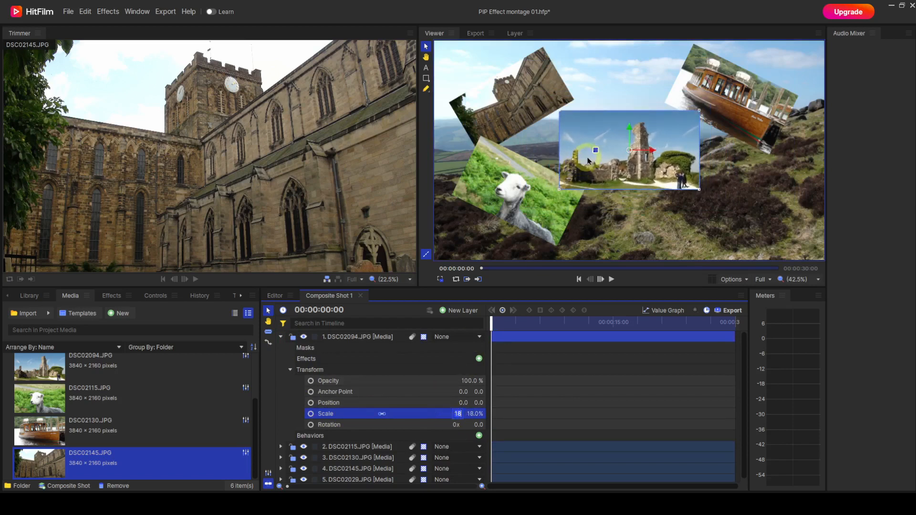
# Rotate the DSC02094.JPG photo about -33.5° and move it to about 417, -172 in the frame's lower-right area
pyautogui.click(596, 151)
pyautogui.moveTo(596, 151); pyautogui.dragTo(596, 174)
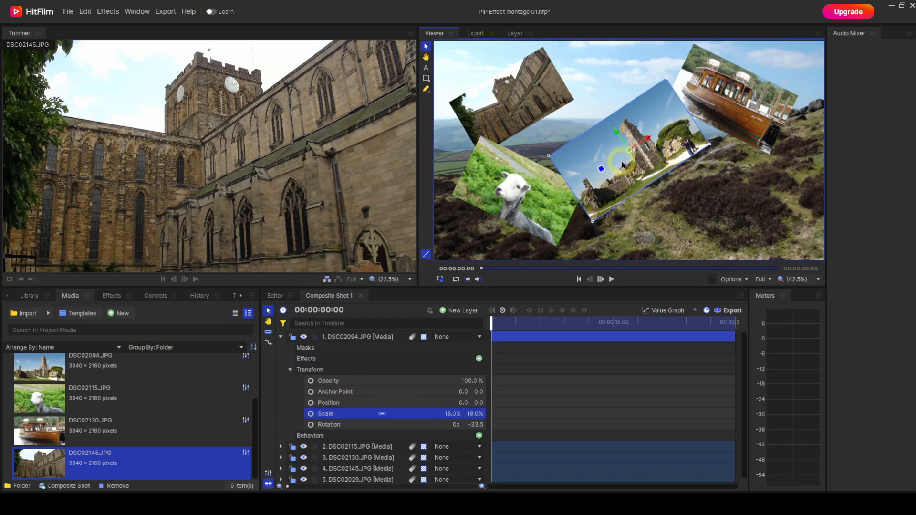
pyautogui.moveTo(628, 152); pyautogui.dragTo(713, 187)
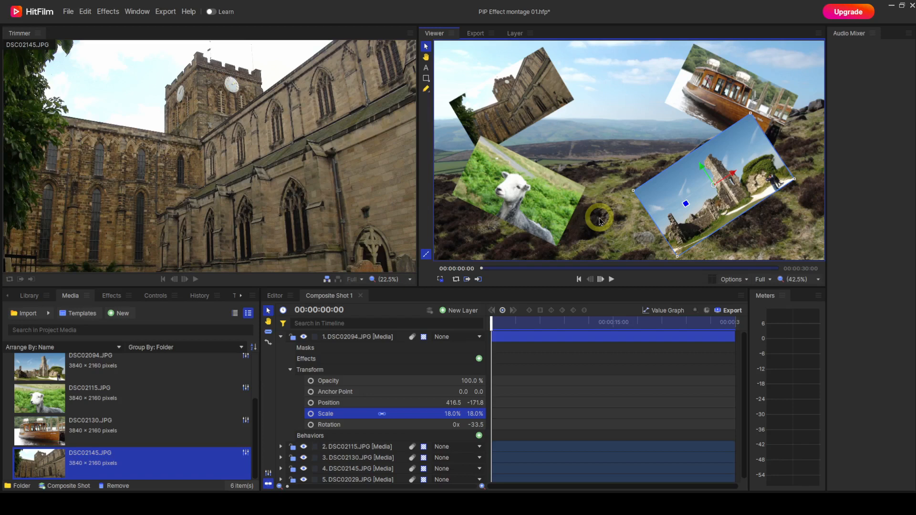
pyautogui.click(290, 370)
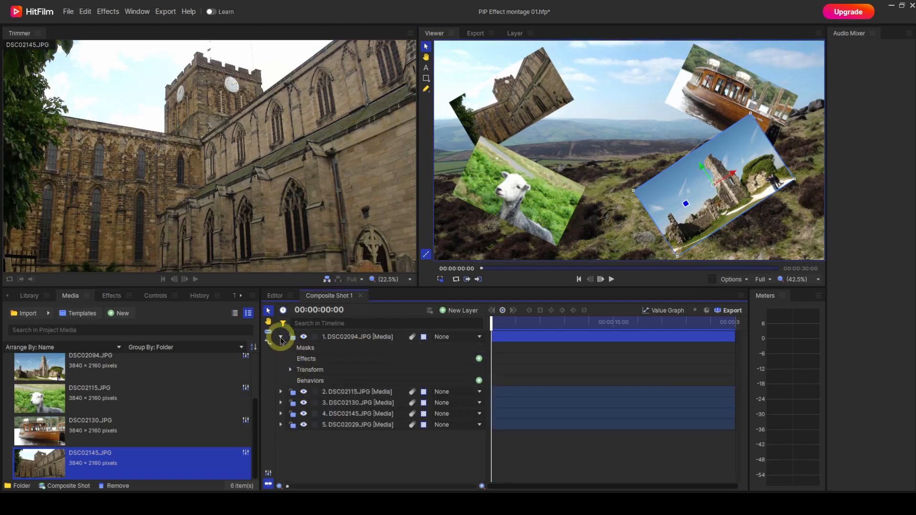
pyautogui.click(281, 337)
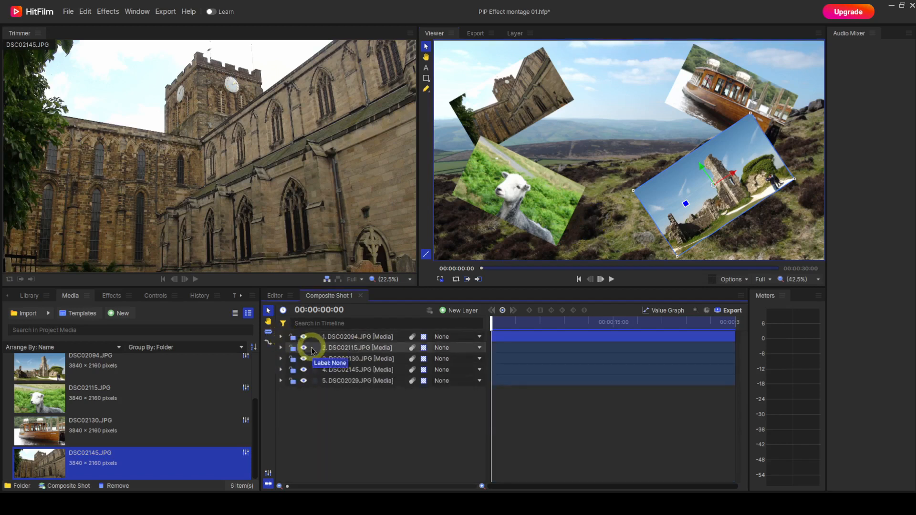
# Reorder the layers so DSC02115.JPG sits directly below DSC02145.JPG and DSC02130.JPG sits above DSC02094.JPG
pyautogui.click(348, 348)
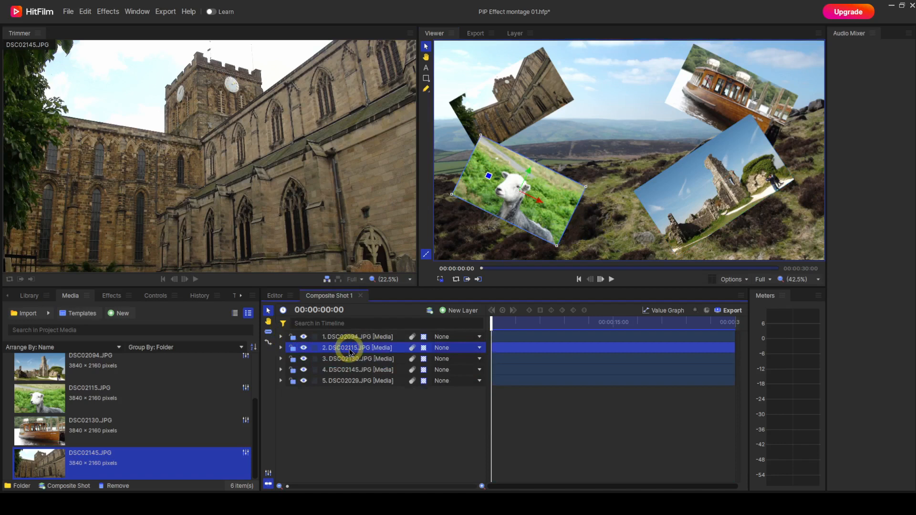
pyautogui.moveTo(352, 352); pyautogui.dragTo(356, 377)
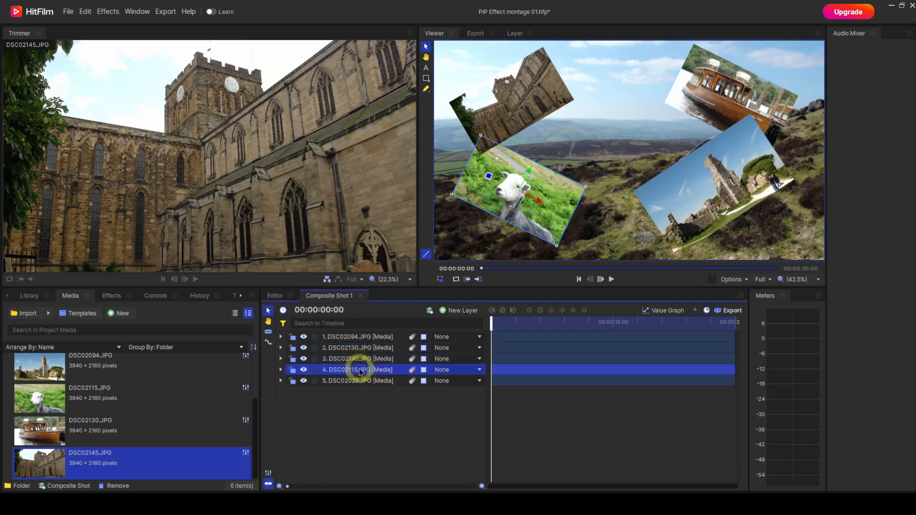
pyautogui.click(355, 338)
pyautogui.moveTo(357, 340); pyautogui.dragTo(357, 348)
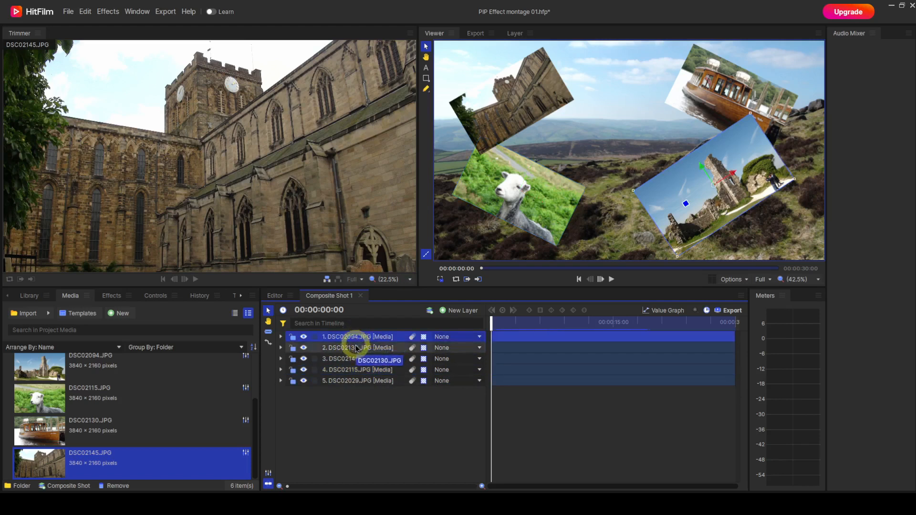
pyautogui.click(357, 348)
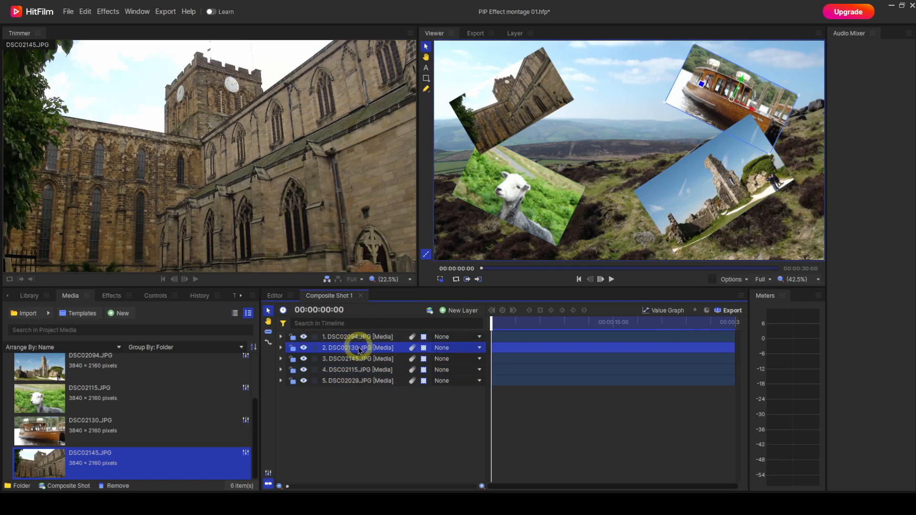
pyautogui.moveTo(360, 351); pyautogui.dragTo(362, 333)
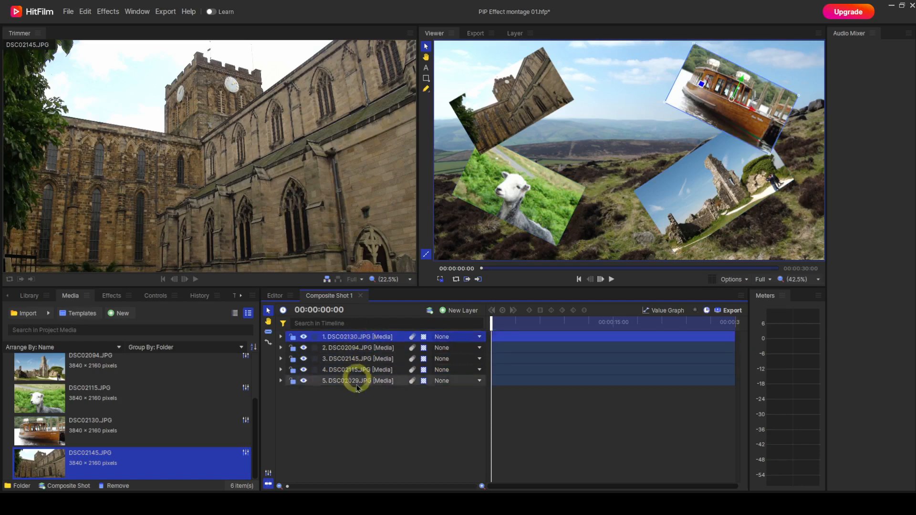
pyautogui.click(334, 413)
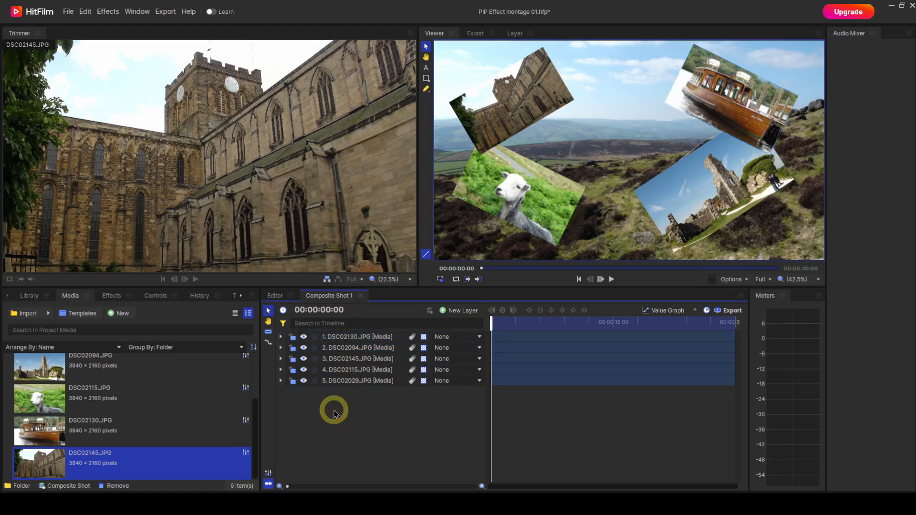